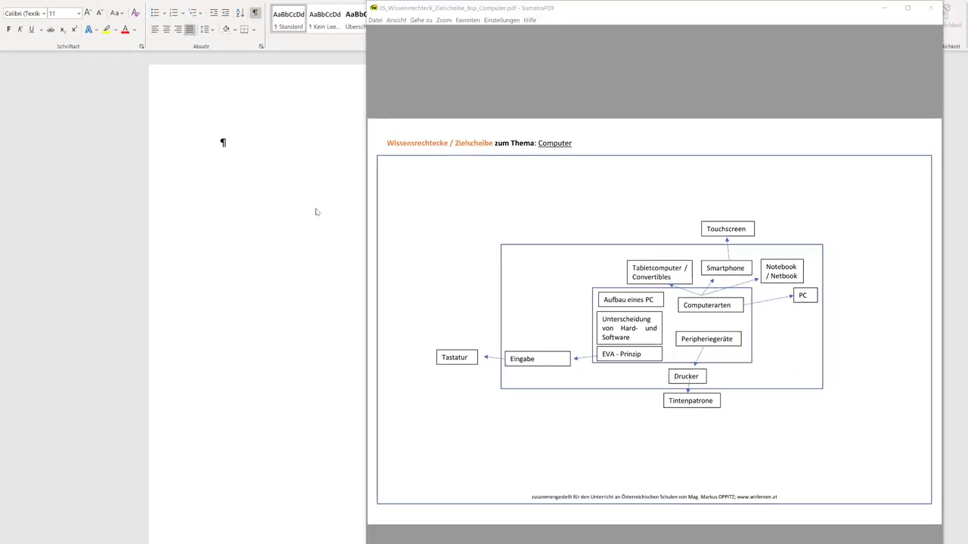
Bring the blank Word document Dokument7 in front of the SumatraPDF example diagram.
click(290, 178)
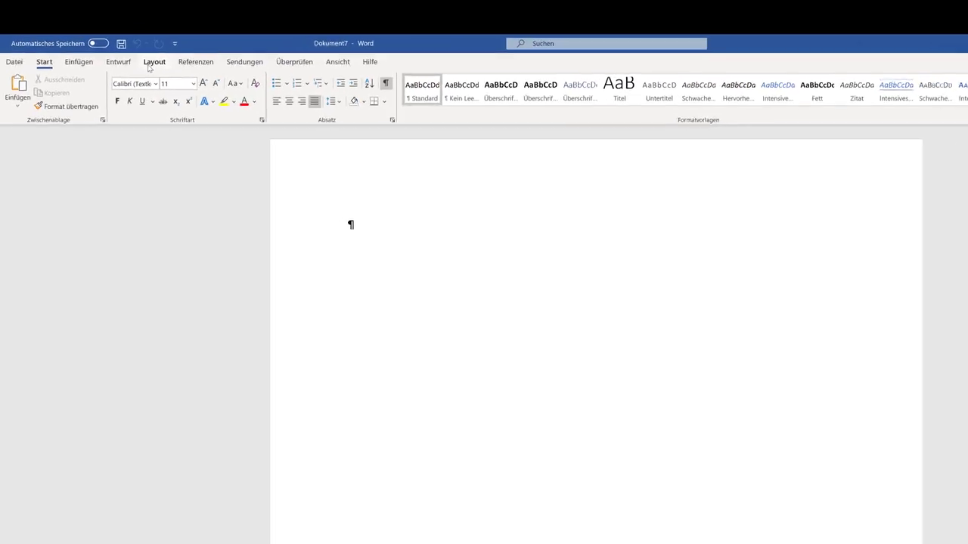
Switch the page orientation to landscape (Querformat).
click(125, 53)
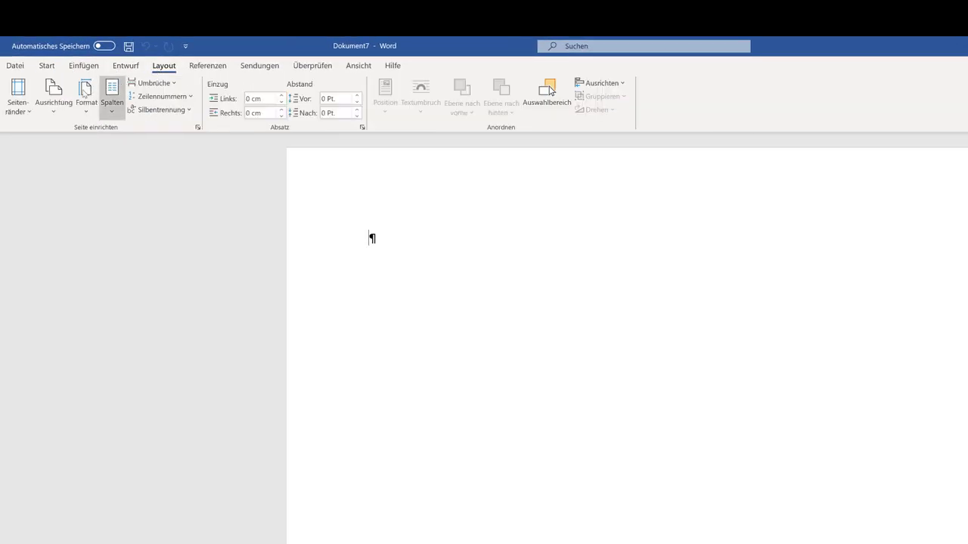
click(52, 113)
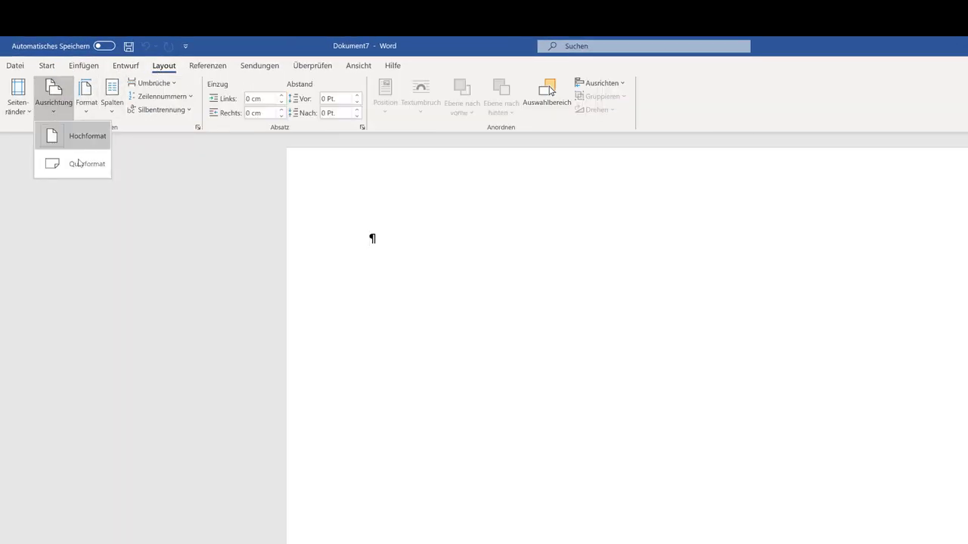
click(79, 163)
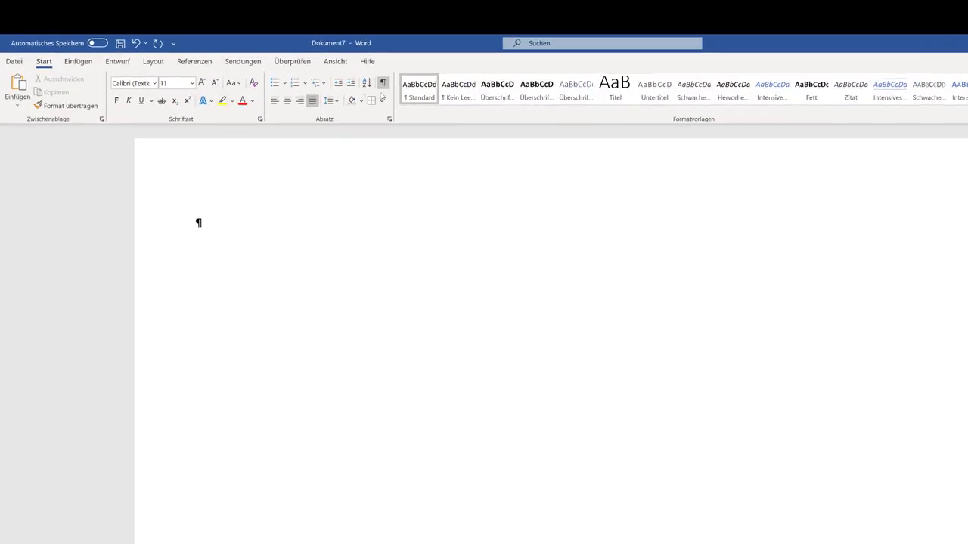
Add empty paragraphs so the page holds three blank lines, caret back on the first.
click(385, 83)
click(384, 82)
key(Return)
key(Return)
click(203, 237)
key(Tab)
click(384, 85)
click(384, 84)
key(BackSpace)
click(196, 223)
Set custom page margins of 1 cm on all four sides.
click(153, 61)
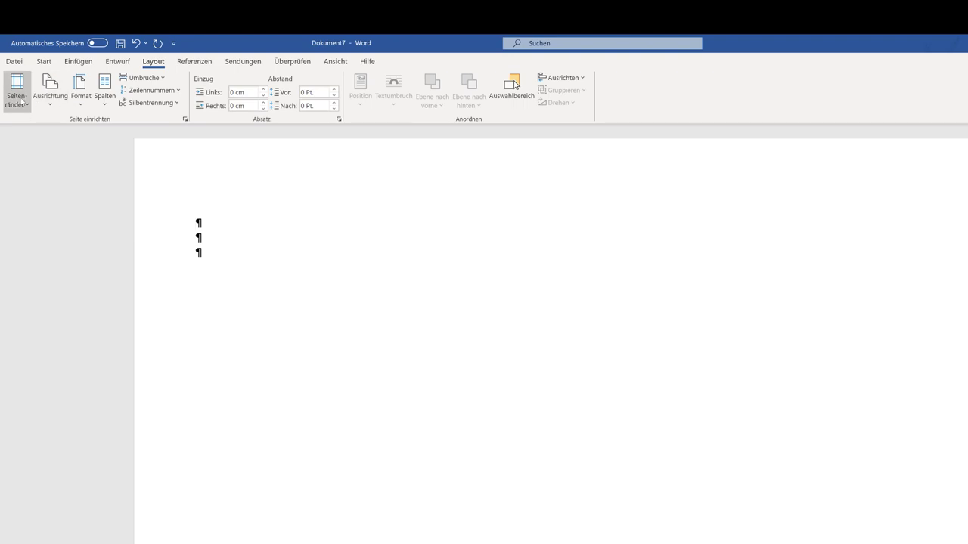
click(23, 102)
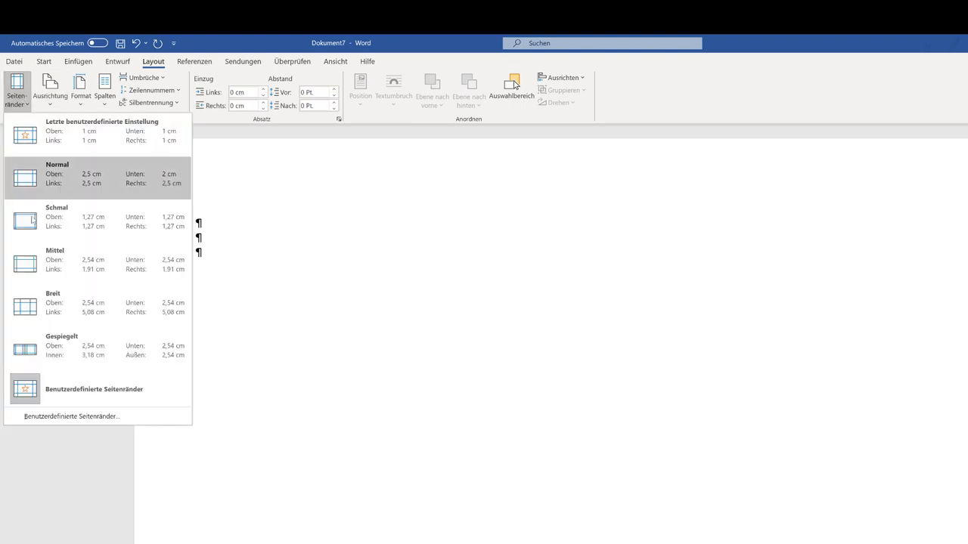
click(114, 422)
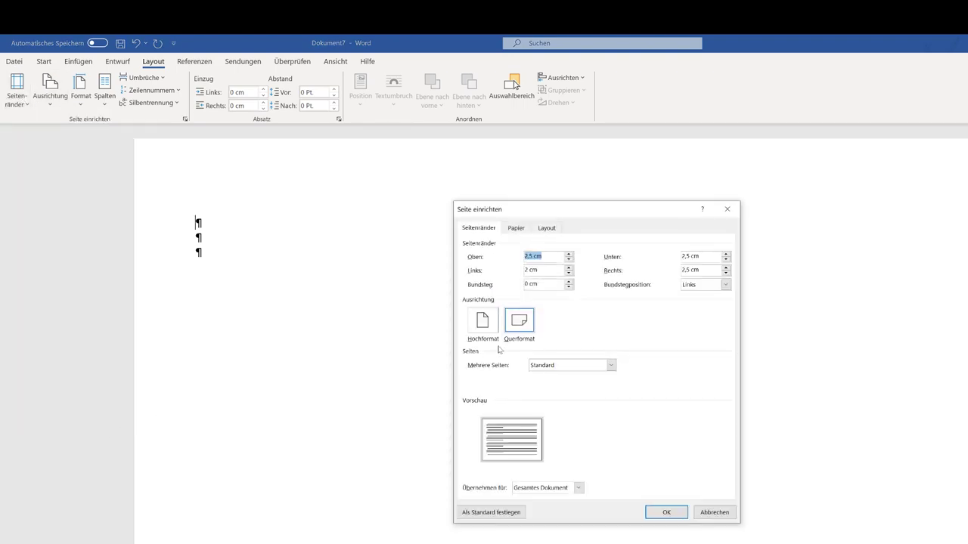
click(554, 258)
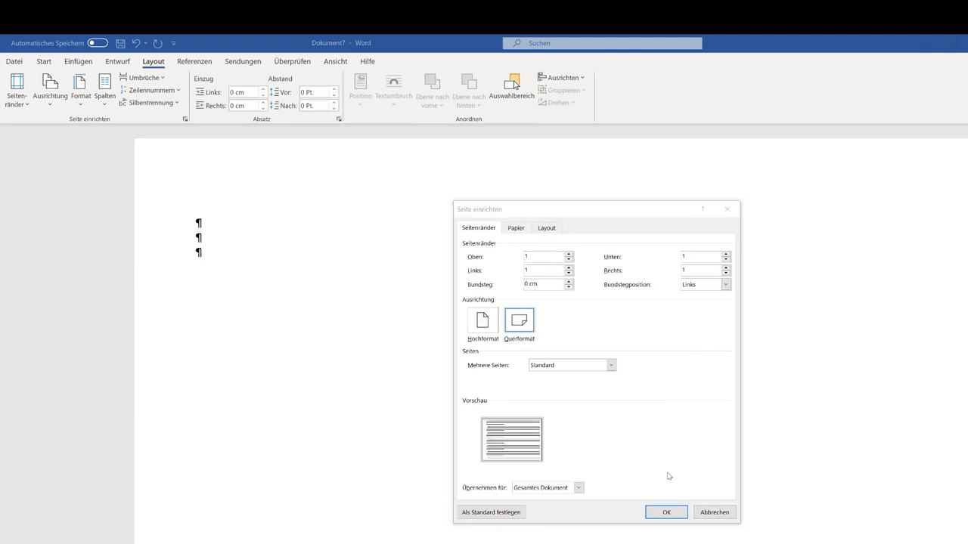
click(669, 515)
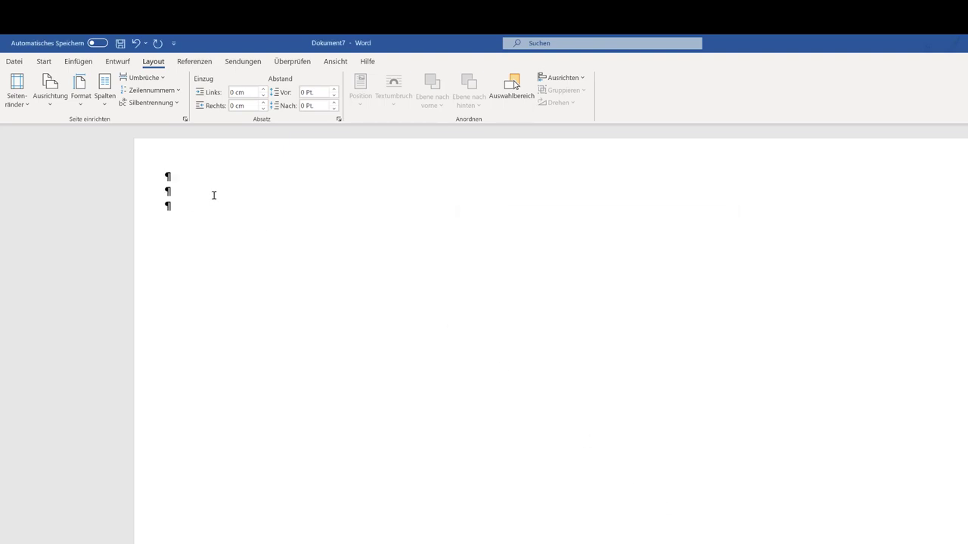
Paste 'Wissensrechtecke / Zielscheibe zum Thema:' on line one and colour 'Wissensrechtecke / Zielscheibe' orange.
click(168, 177)
text(Wissensrechtecke / Zielscheibe zum Thema:)
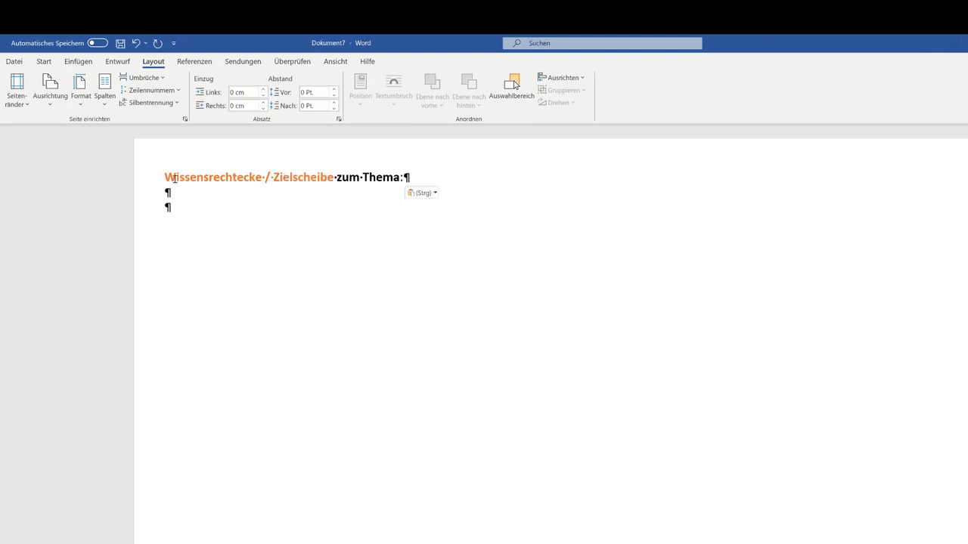
drag(165, 177, 305, 178)
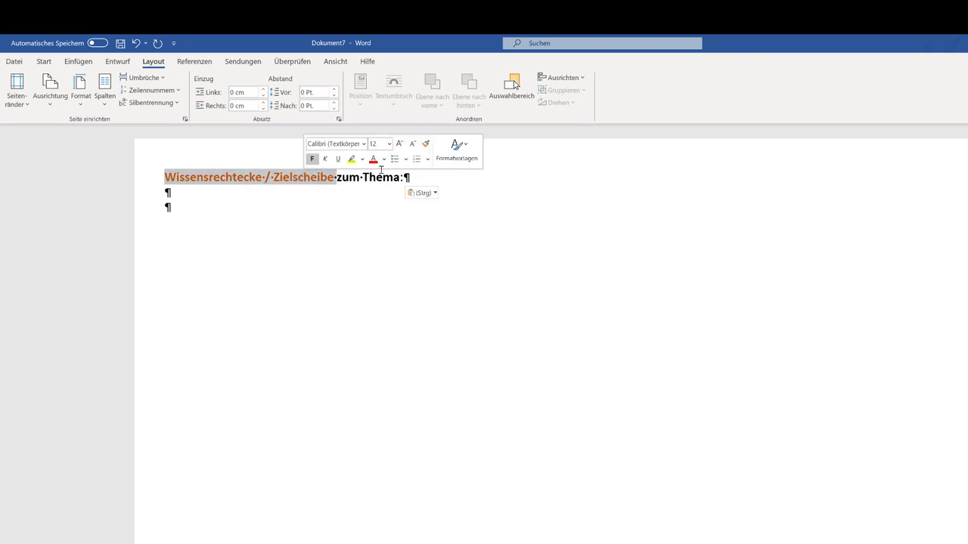
click(383, 159)
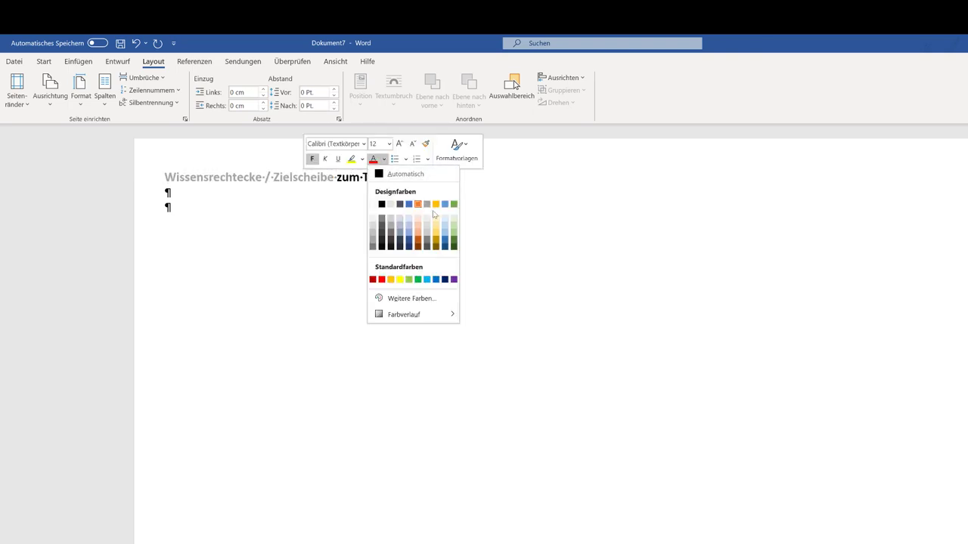
key(Escape)
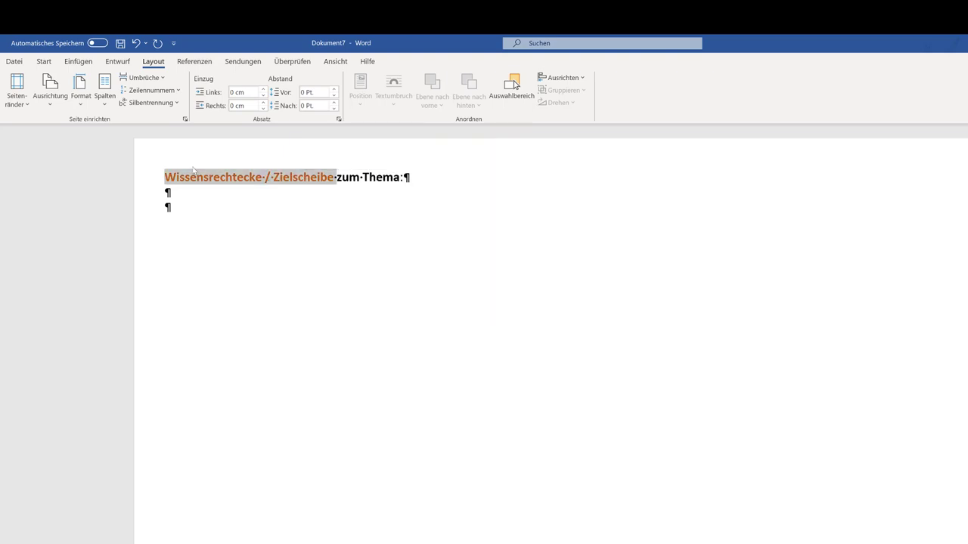
click(46, 62)
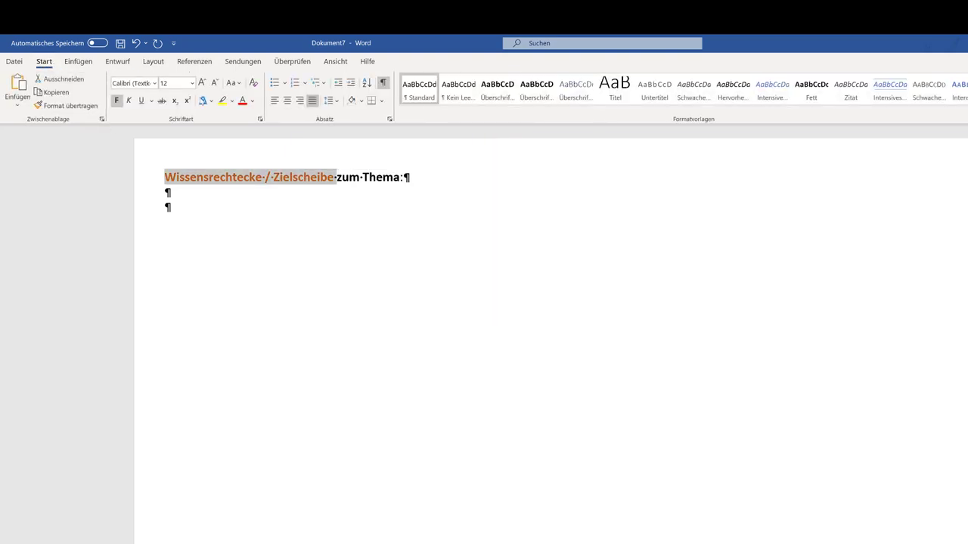
click(252, 101)
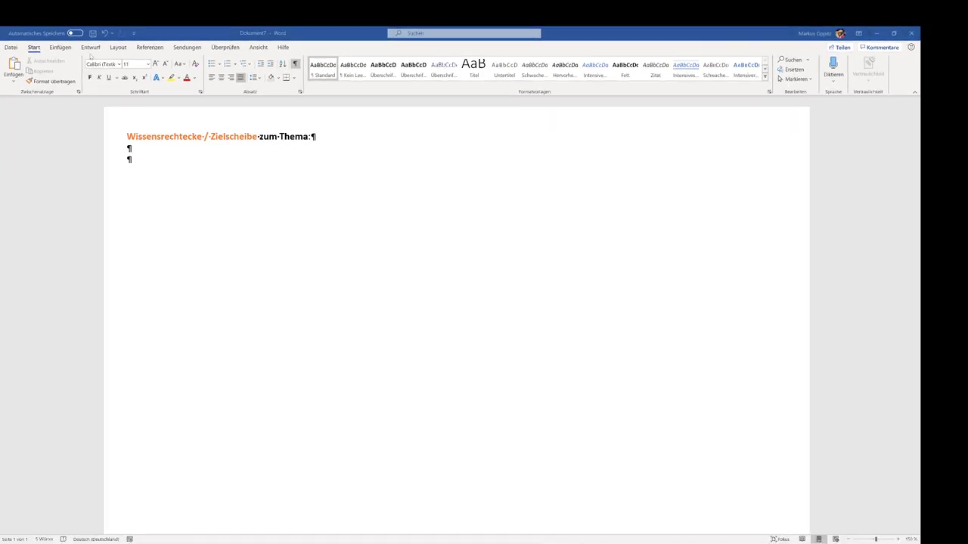
Draw a rectangle below the heading and enlarge it to about 17.98 × 27.81 cm.
click(61, 48)
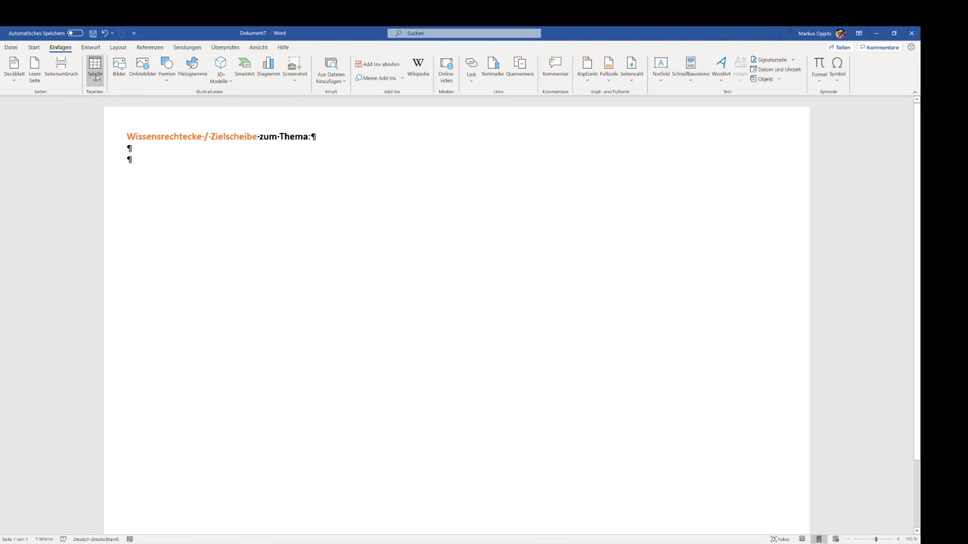
click(167, 76)
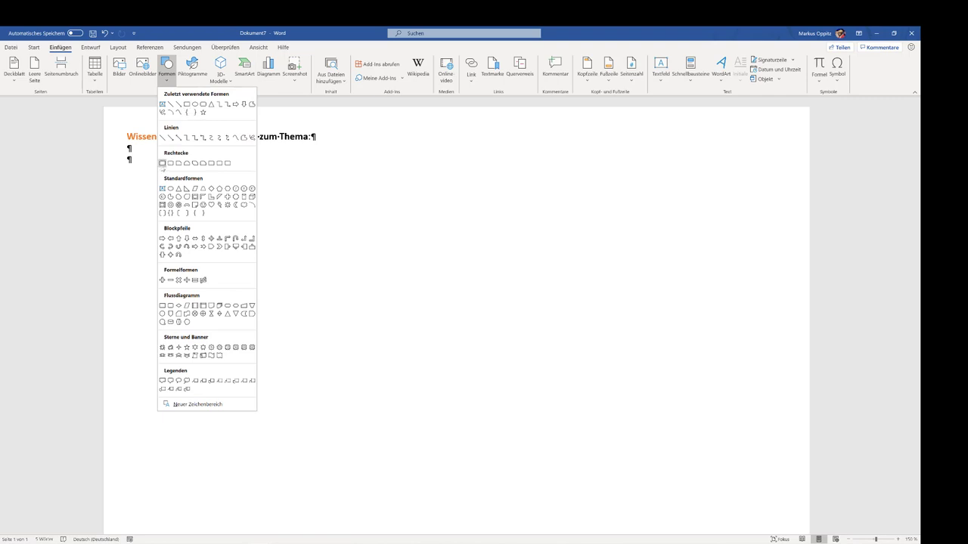
click(162, 164)
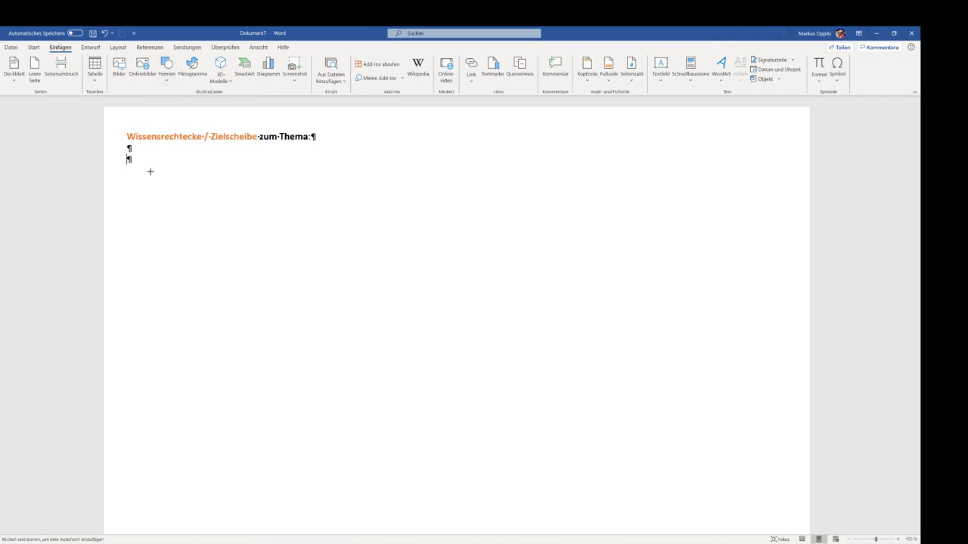
mouse_move(127, 159)
mouse_down()
mouse_move(702, 524)
mouse_move(781, 492)
mouse_move(780, 511)
mouse_up()
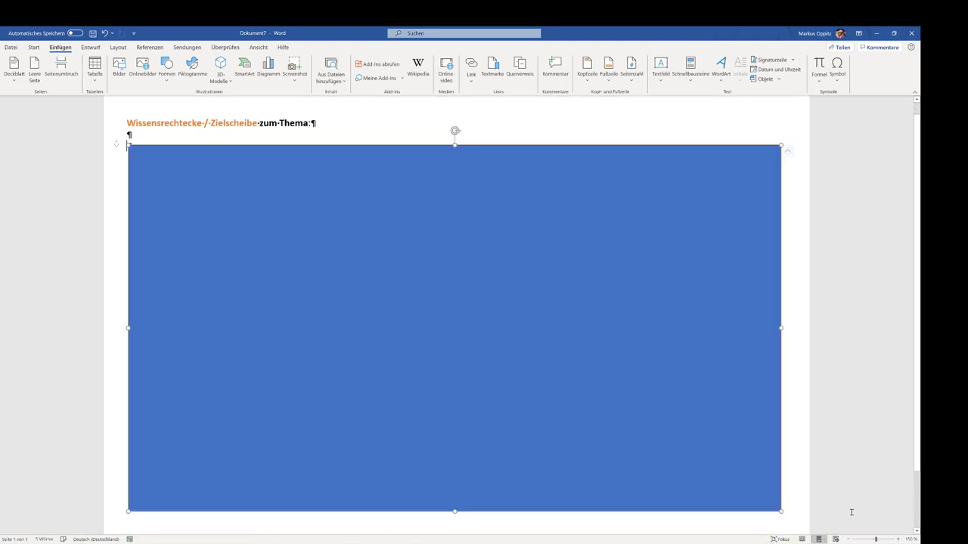
click(849, 540)
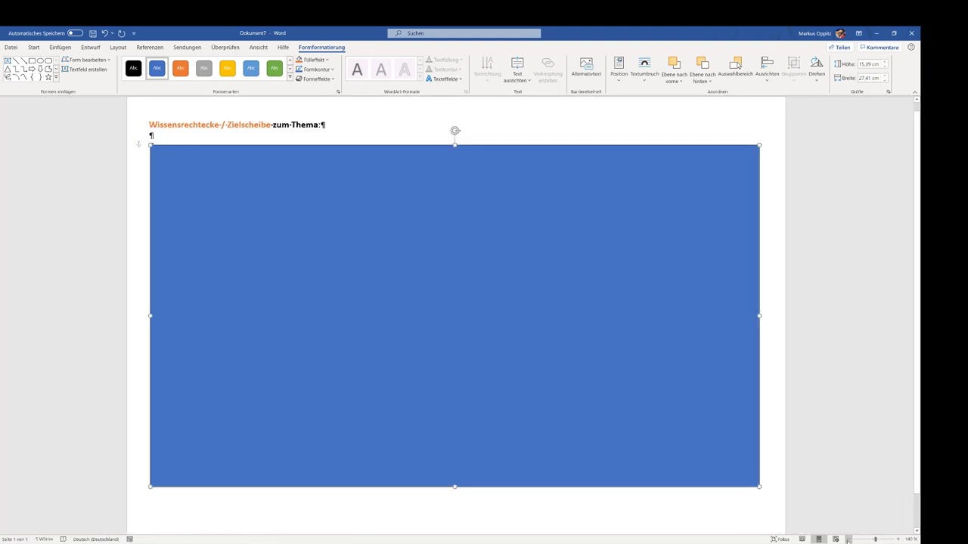
click(848, 540)
click(848, 540)
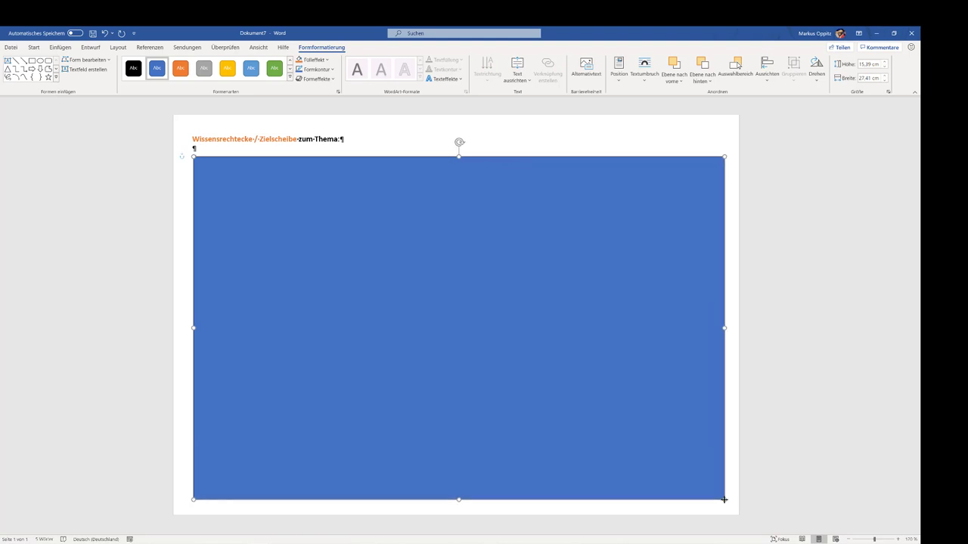
drag(717, 461, 723, 499)
Remove the large rectangle's blue fill in the Form formatieren pane.
right_click(374, 194)
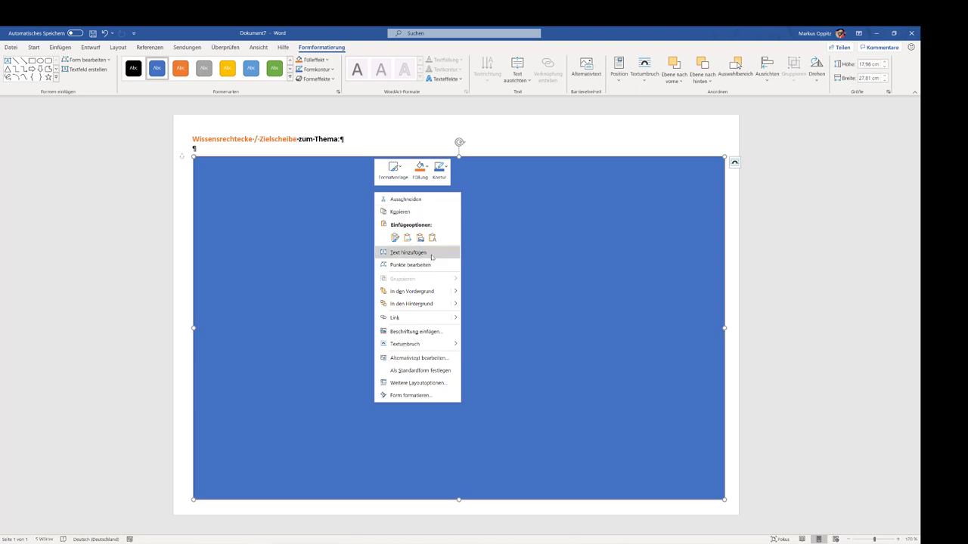
click(409, 396)
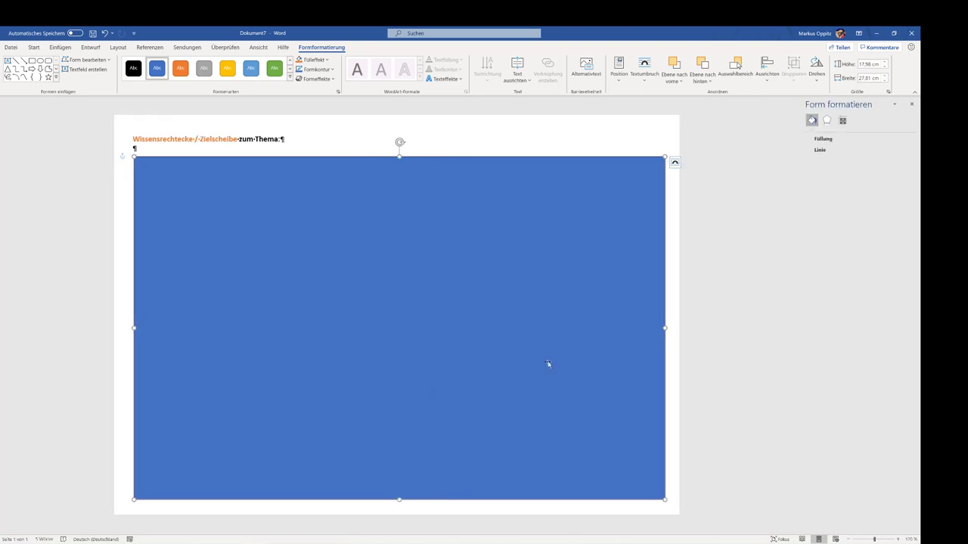
click(818, 139)
click(818, 152)
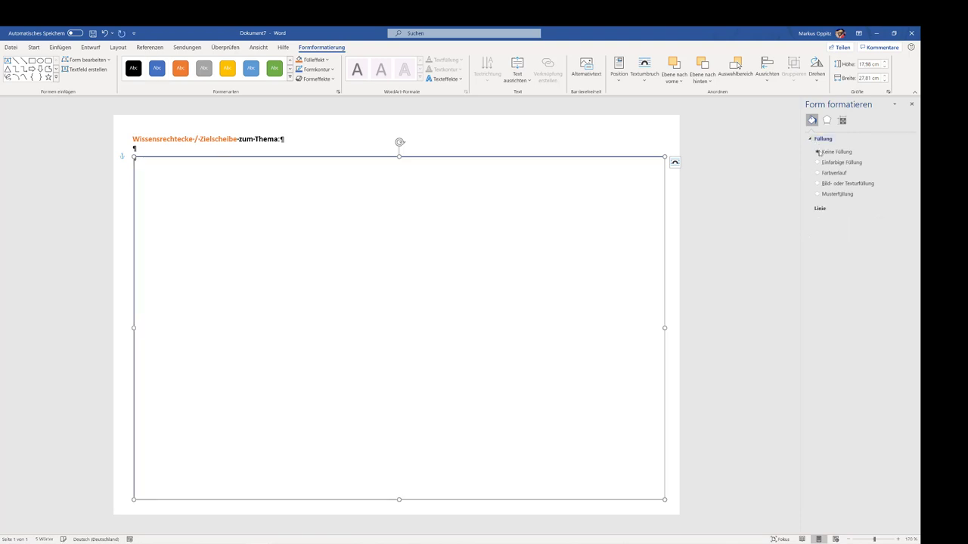
Raise the large rectangle's outline weight (Stärke) to 3 Pt.
click(807, 209)
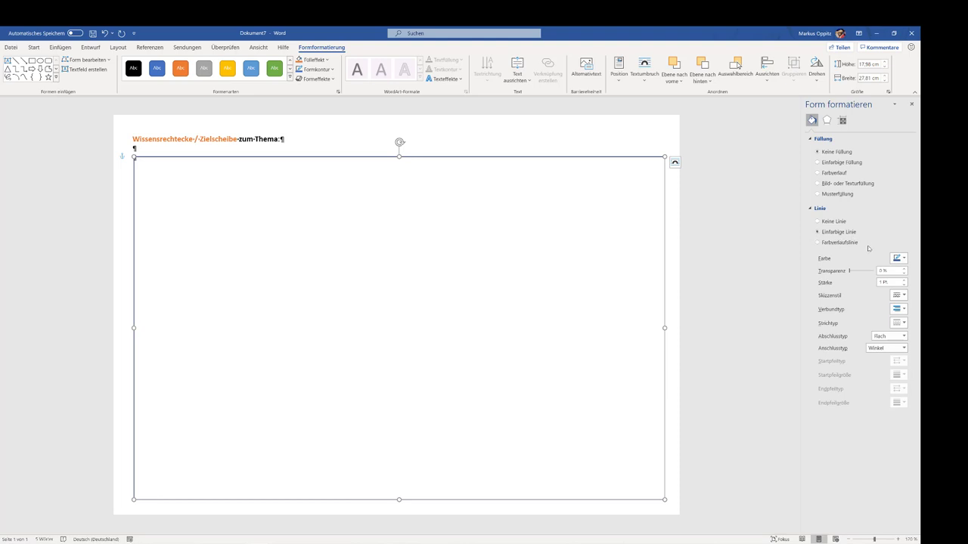
click(904, 281)
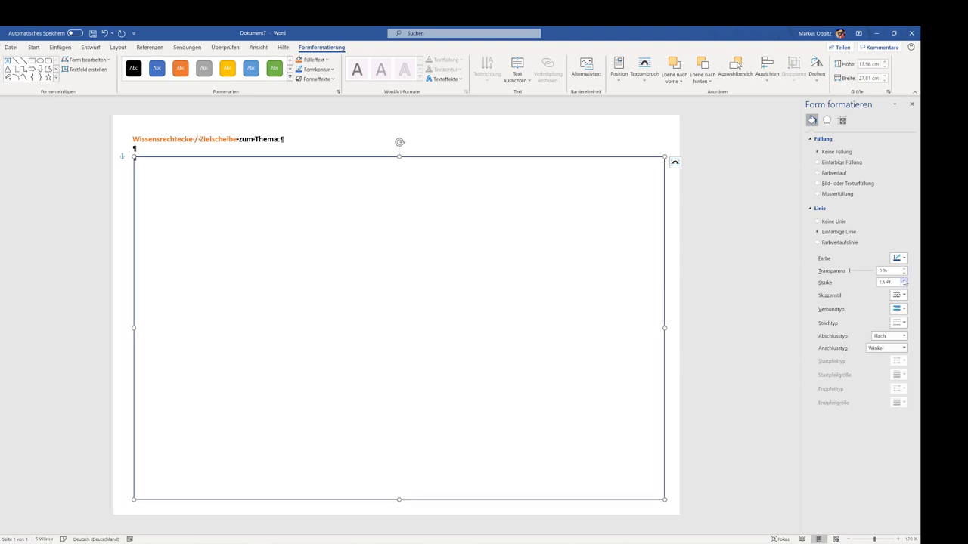
click(905, 281)
click(905, 280)
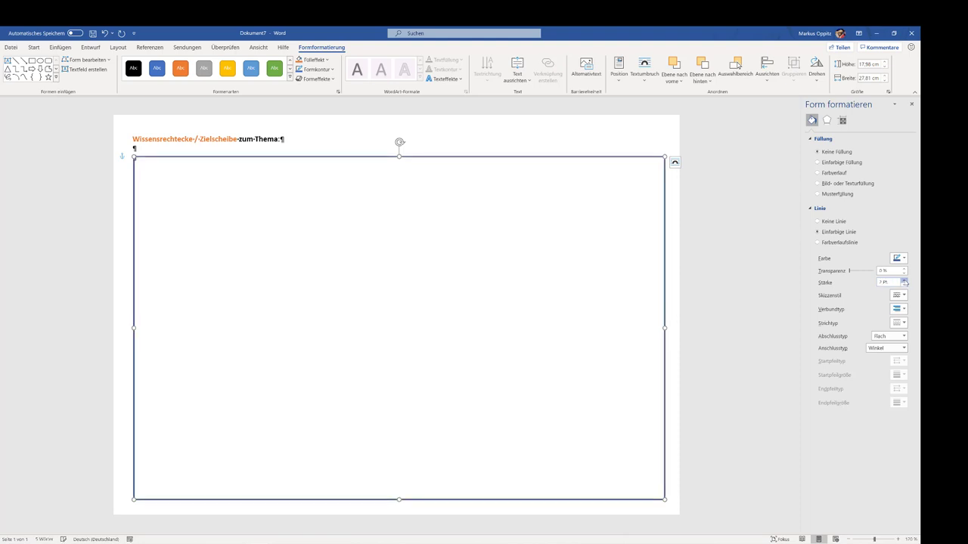
click(905, 280)
click(905, 281)
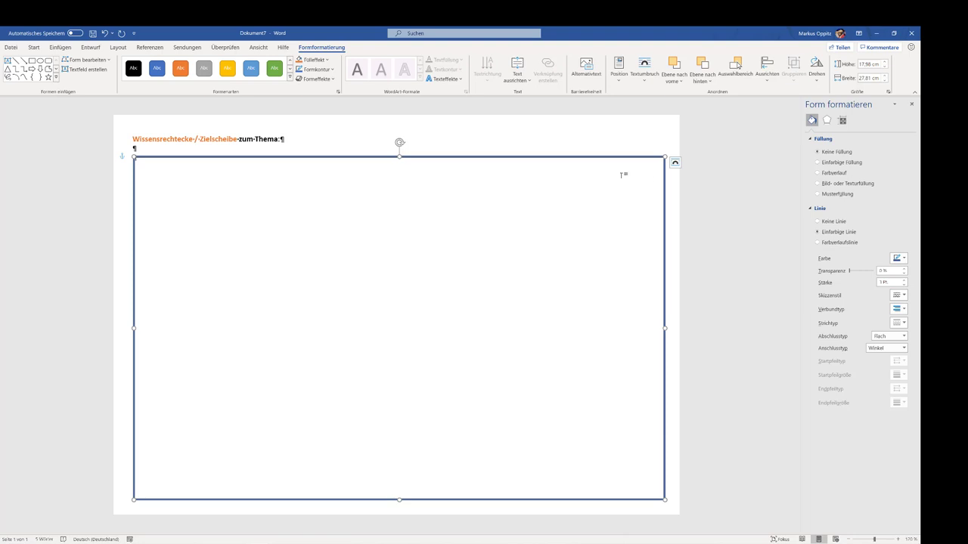
click(464, 134)
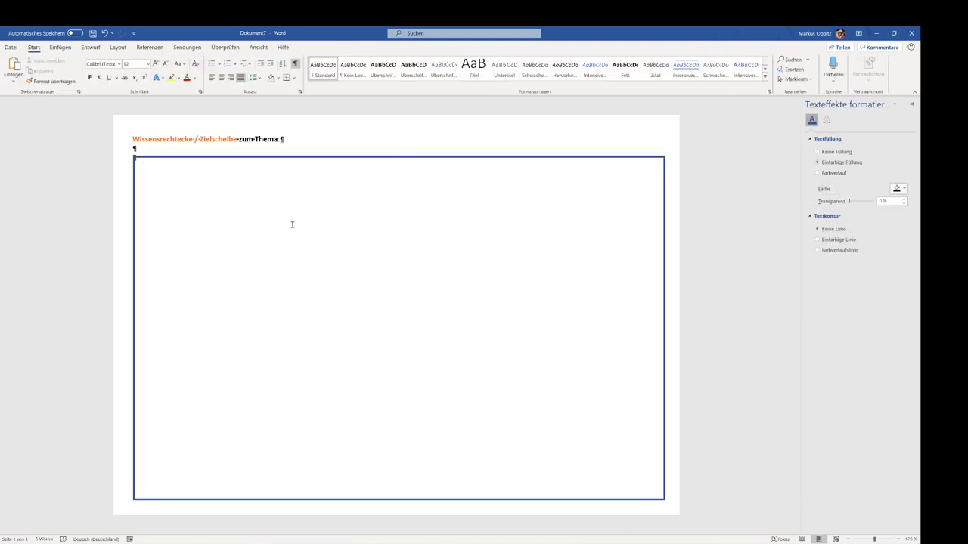
Draw a second rectangle inside the large frame.
click(62, 48)
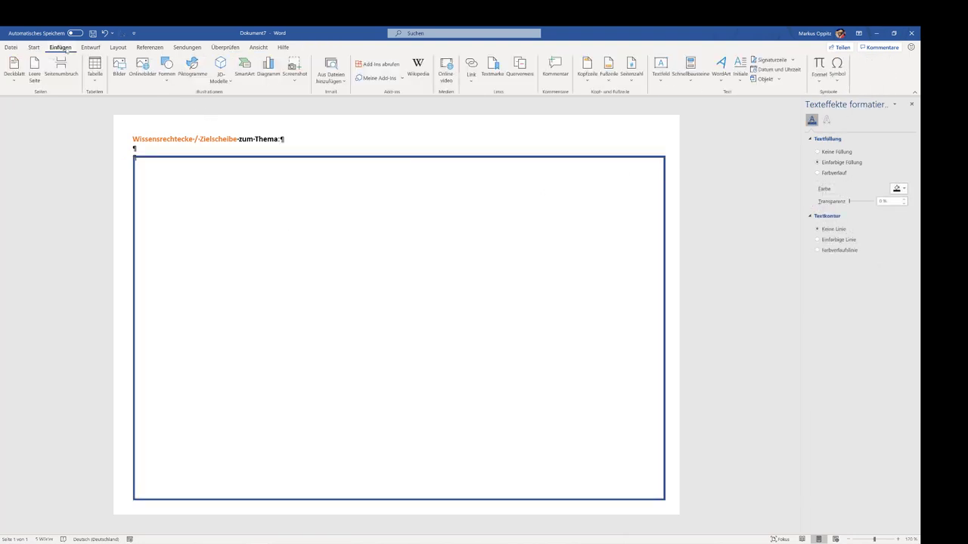
click(168, 83)
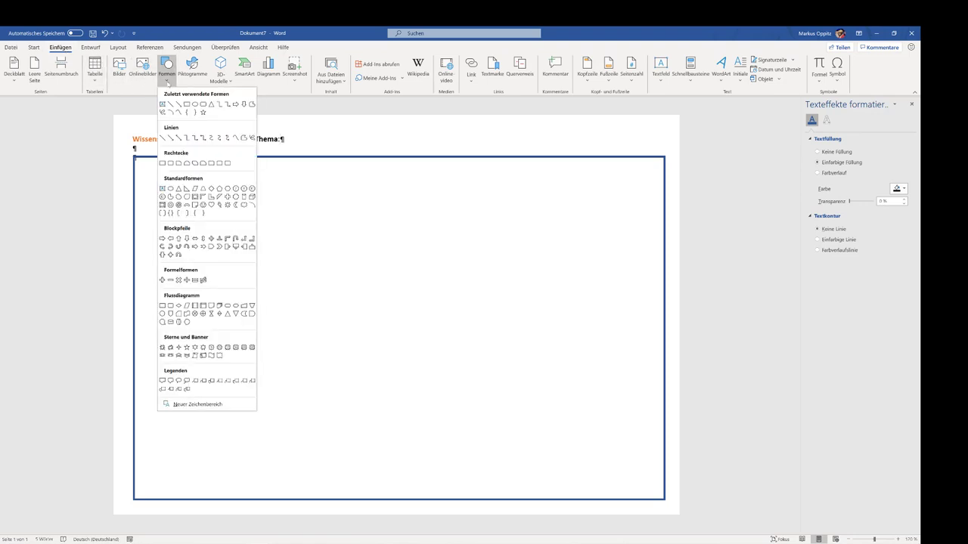
click(162, 163)
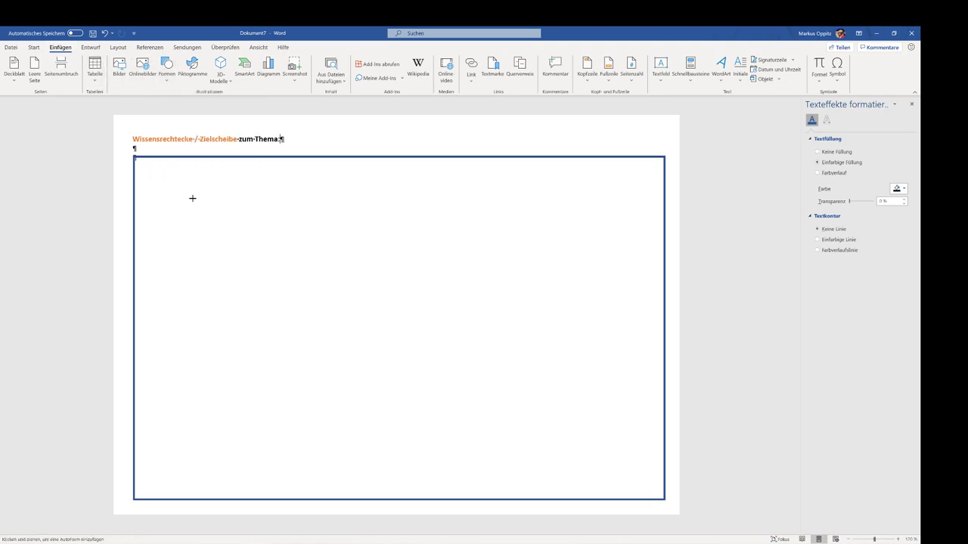
drag(192, 198, 421, 374)
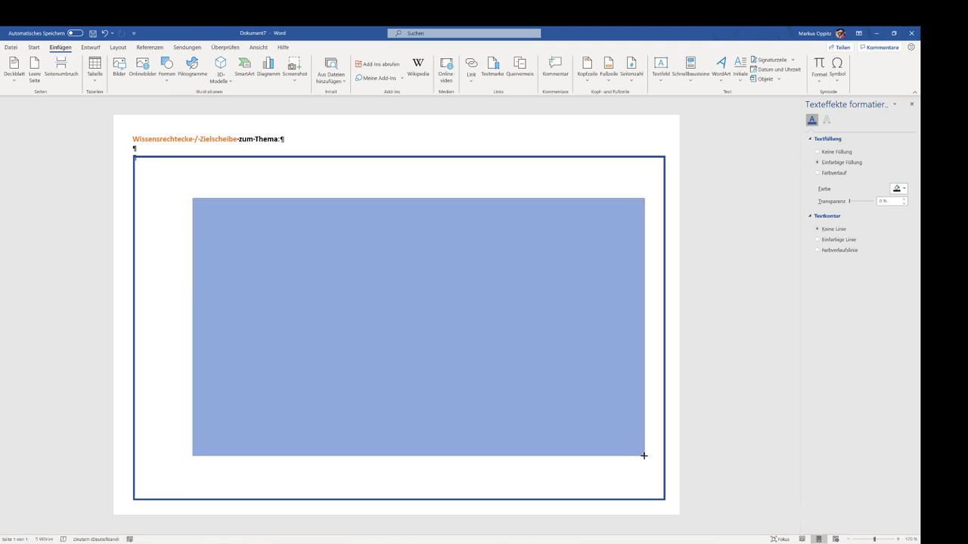
drag(543, 442, 633, 461)
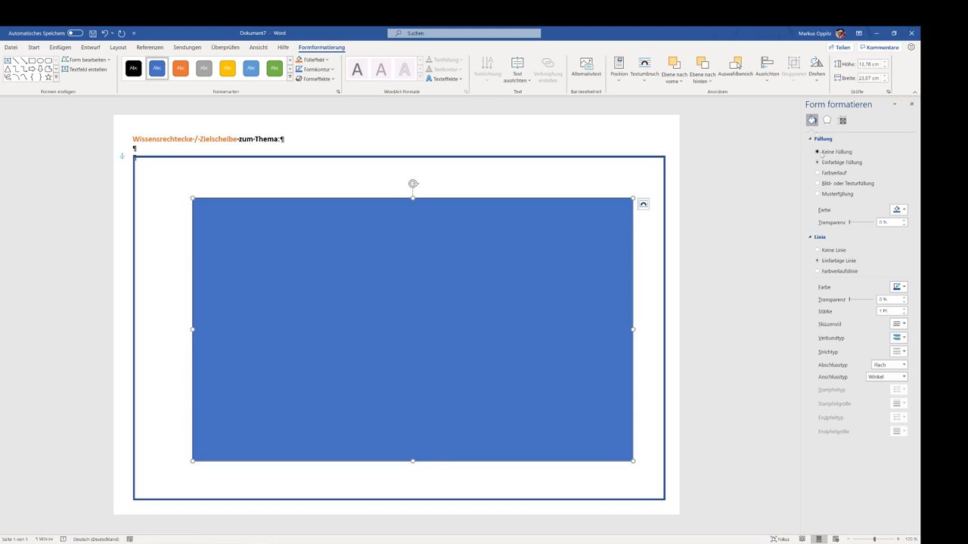
Give the inner rectangle no fill and an outline of about 2 Pt.
click(819, 151)
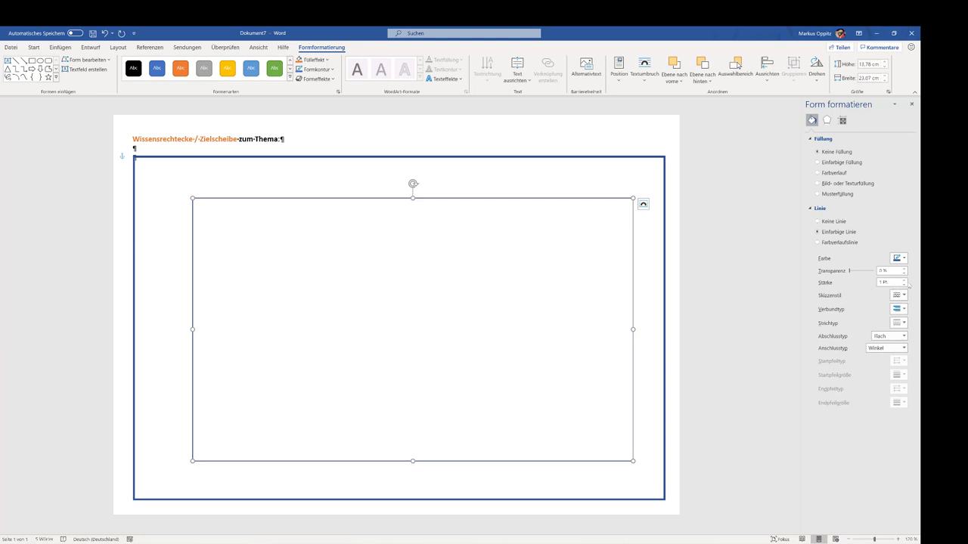
click(904, 280)
click(904, 280)
click(905, 280)
click(905, 280)
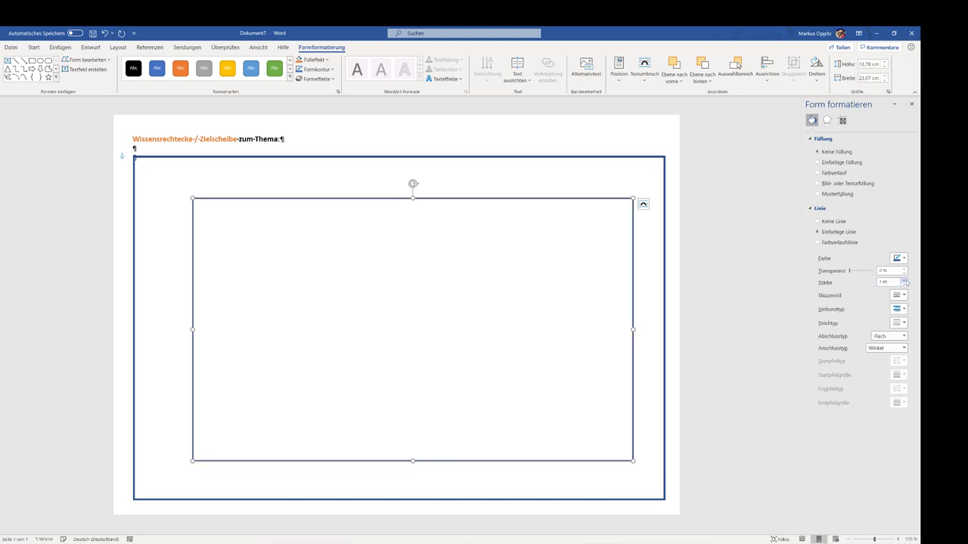
click(904, 280)
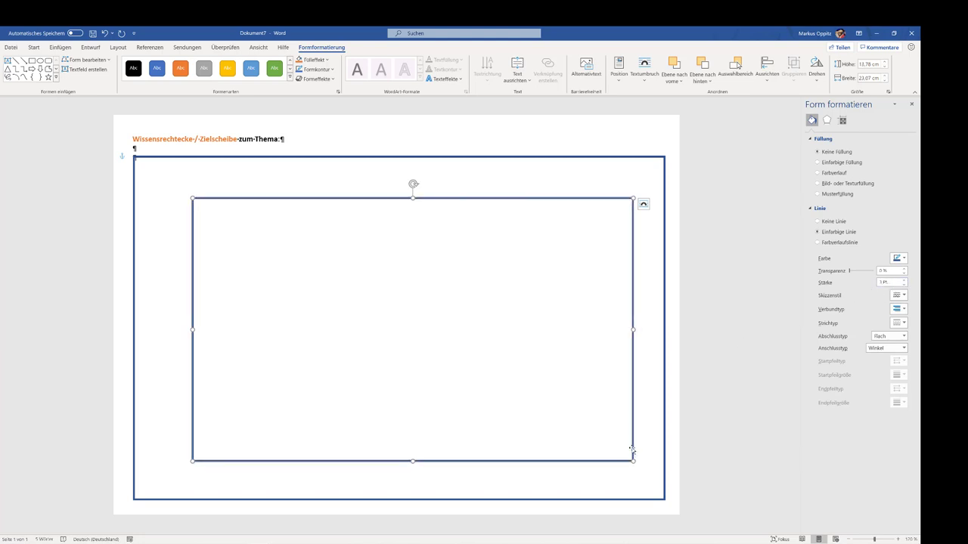
Resize the inner rectangle to about 12.78 × 22.07 cm and centre it in the frame.
drag(633, 460, 576, 437)
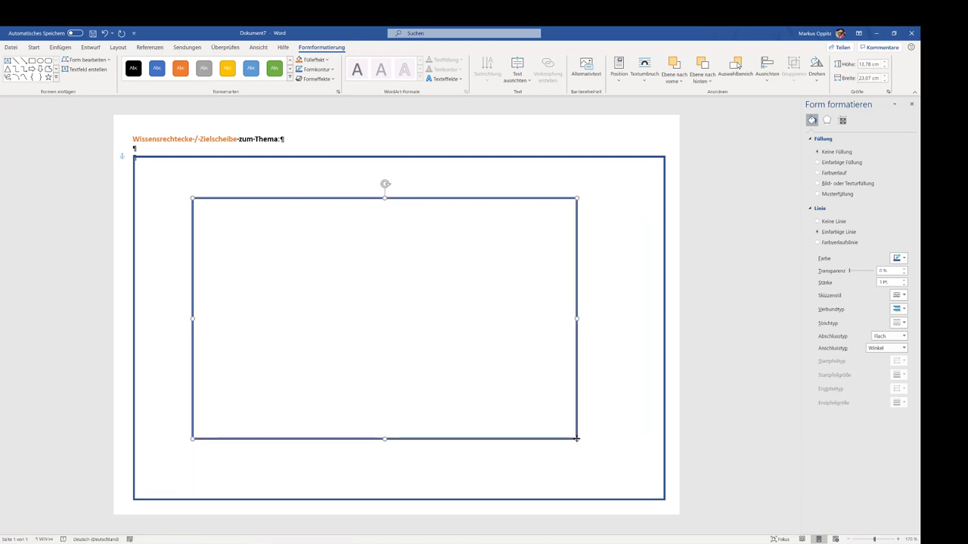
click(395, 312)
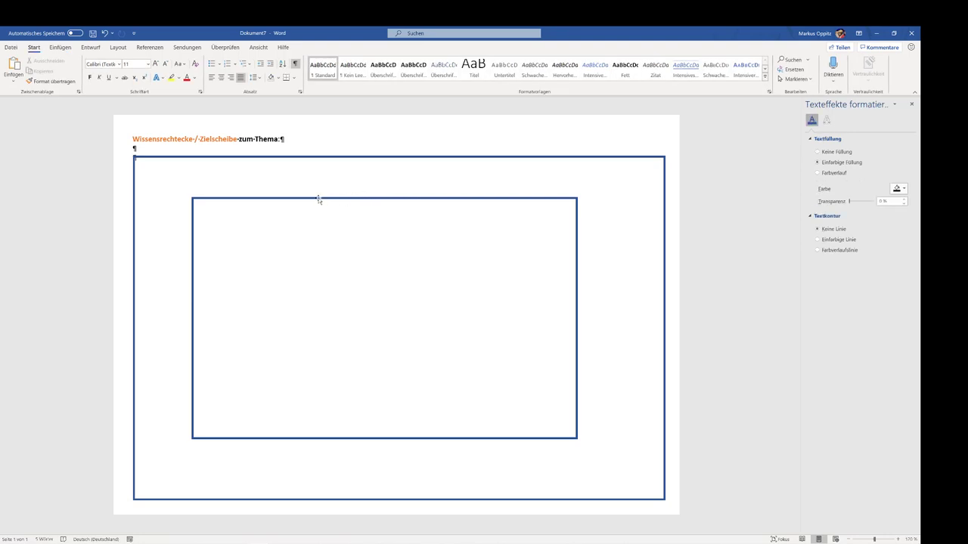
drag(318, 199, 336, 209)
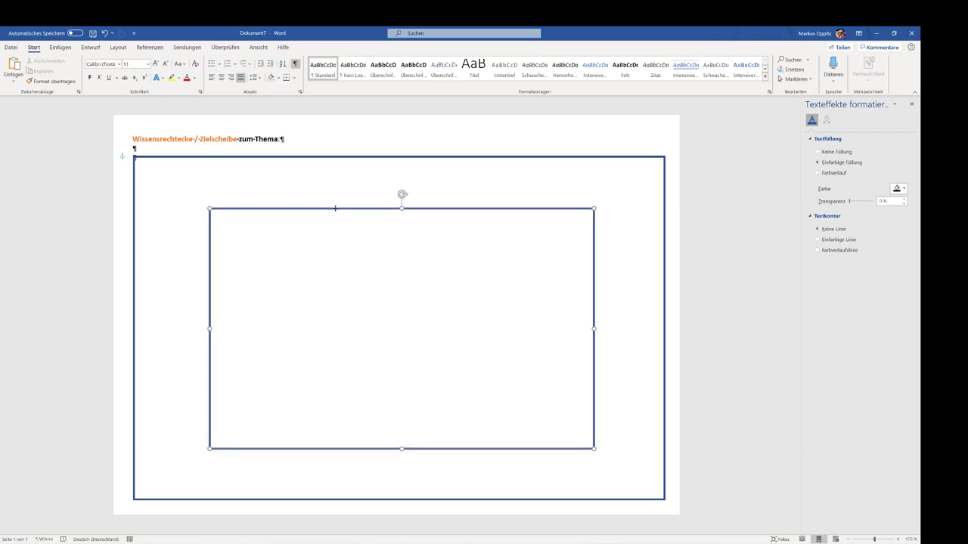
click(381, 255)
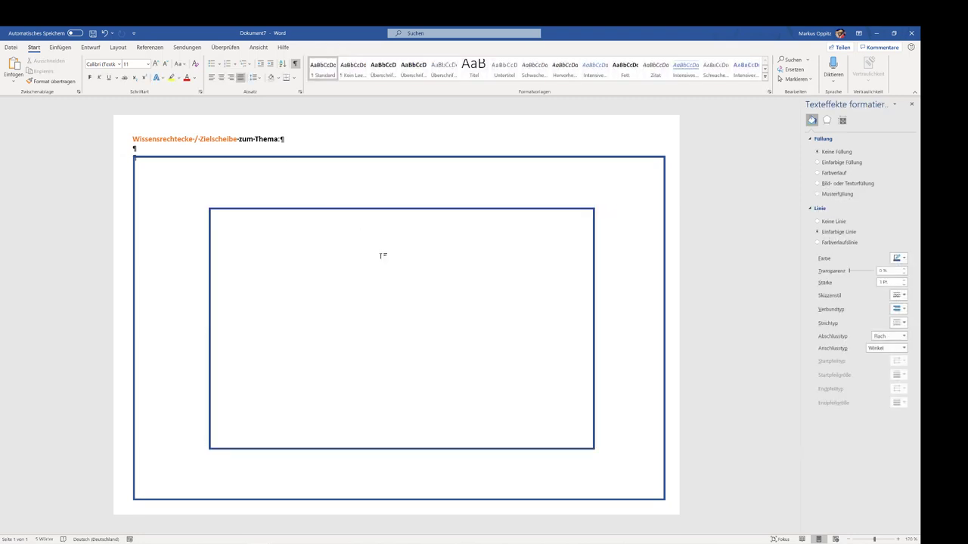
click(60, 53)
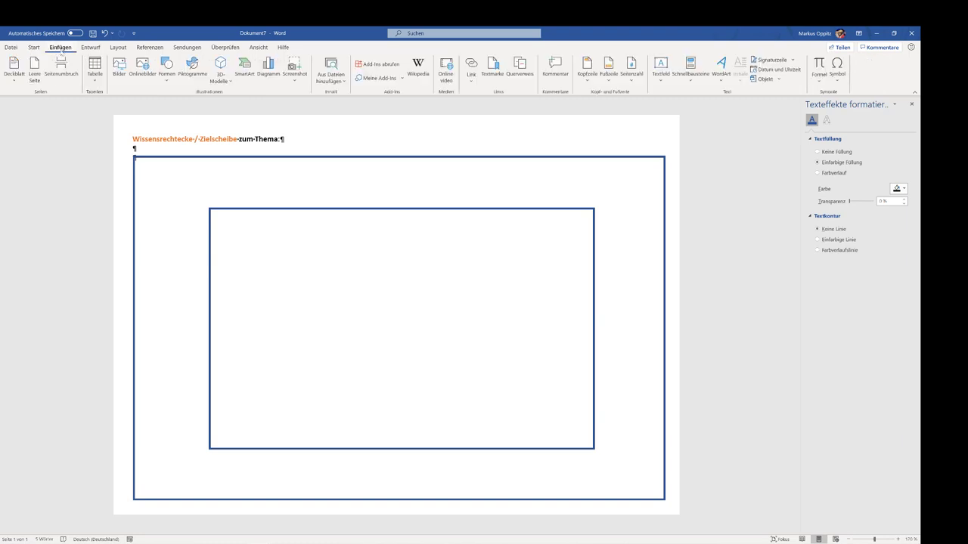
Draw a small rectangle centred inside the middle rectangle.
click(168, 81)
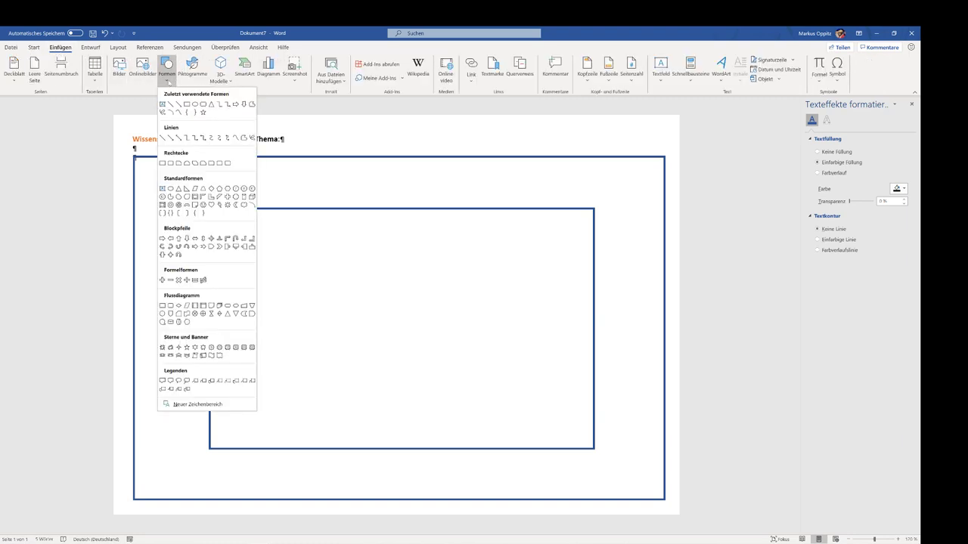
click(162, 165)
drag(281, 261, 498, 373)
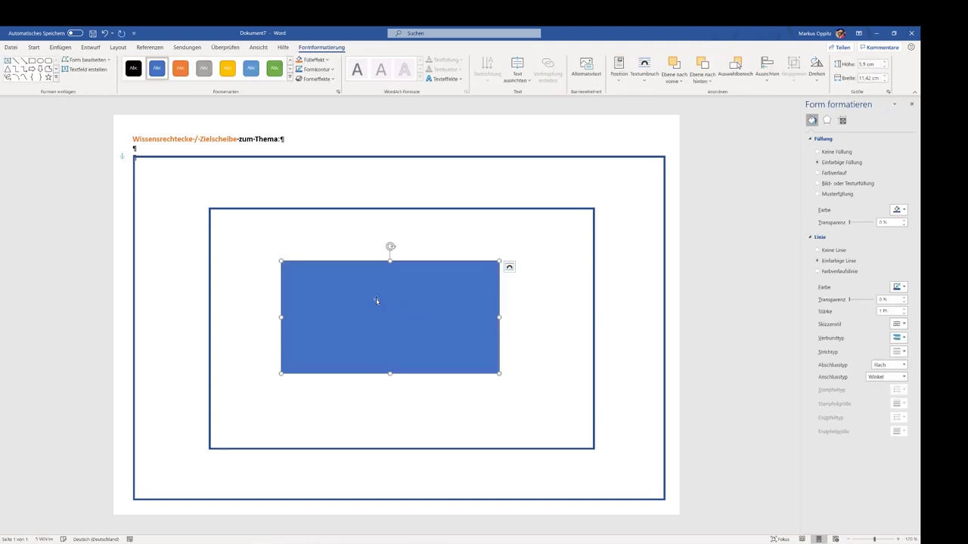
drag(353, 295, 376, 304)
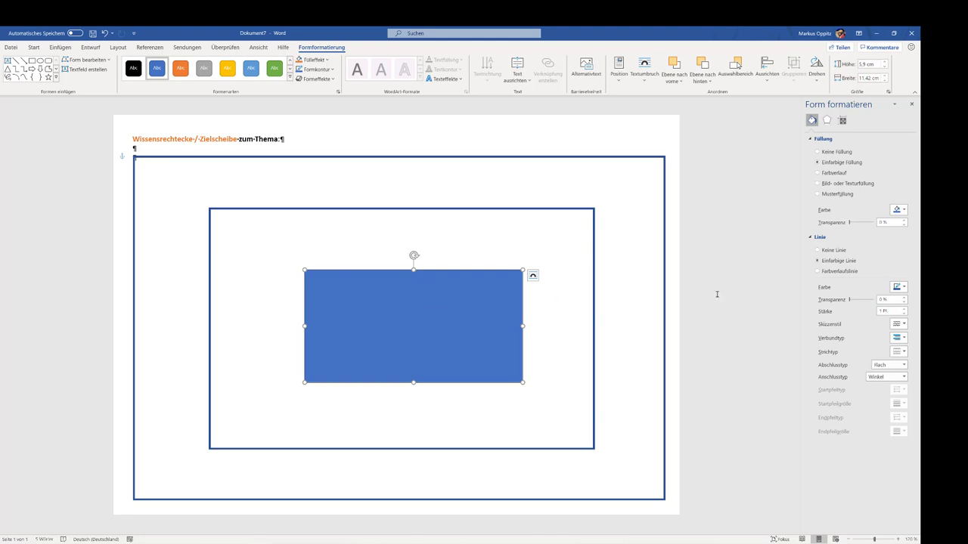
Give the small rectangle no fill and an outline of about 2,25 Pt.
click(818, 152)
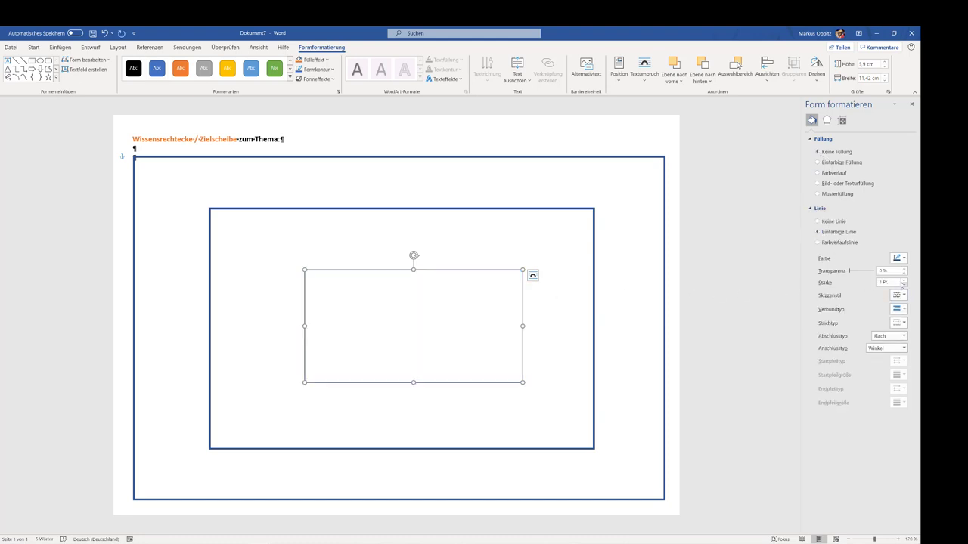
click(904, 280)
click(903, 280)
click(903, 279)
click(903, 280)
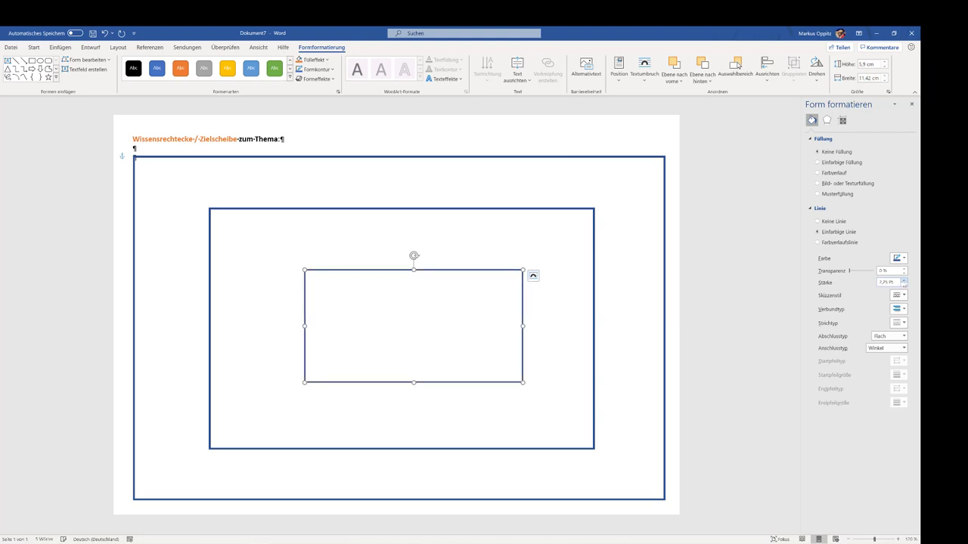
click(903, 280)
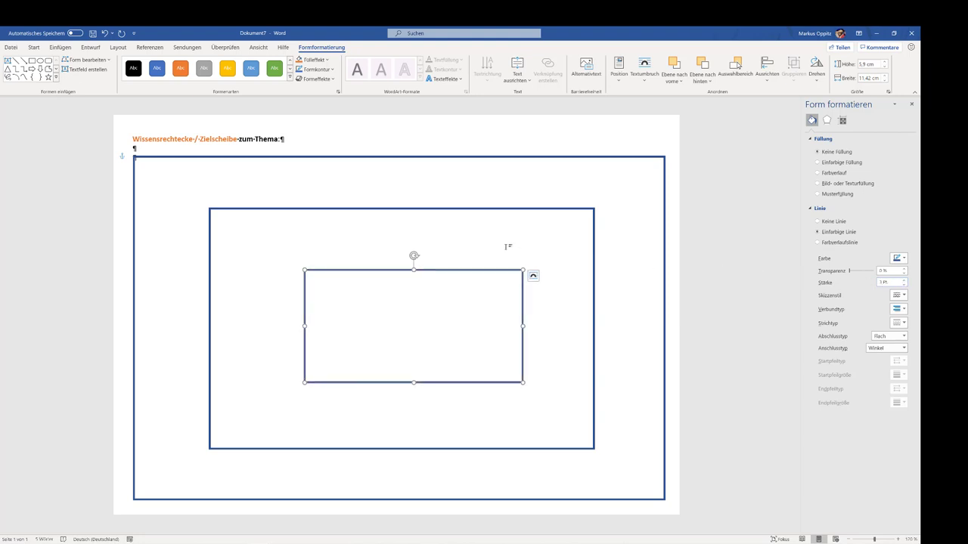
click(454, 190)
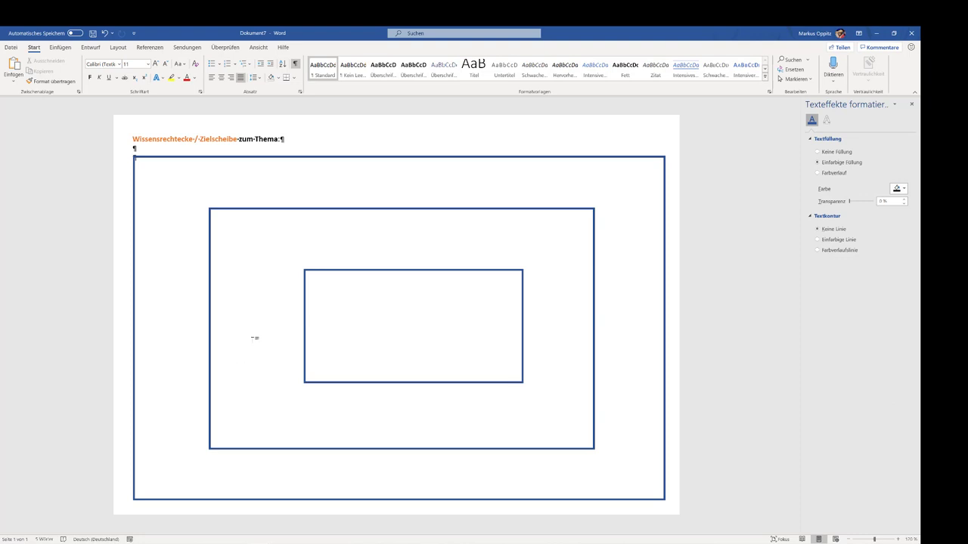
Insert a simple text box reading 'fsadfsdf', narrow it and place it in the innermost rectangle.
click(59, 47)
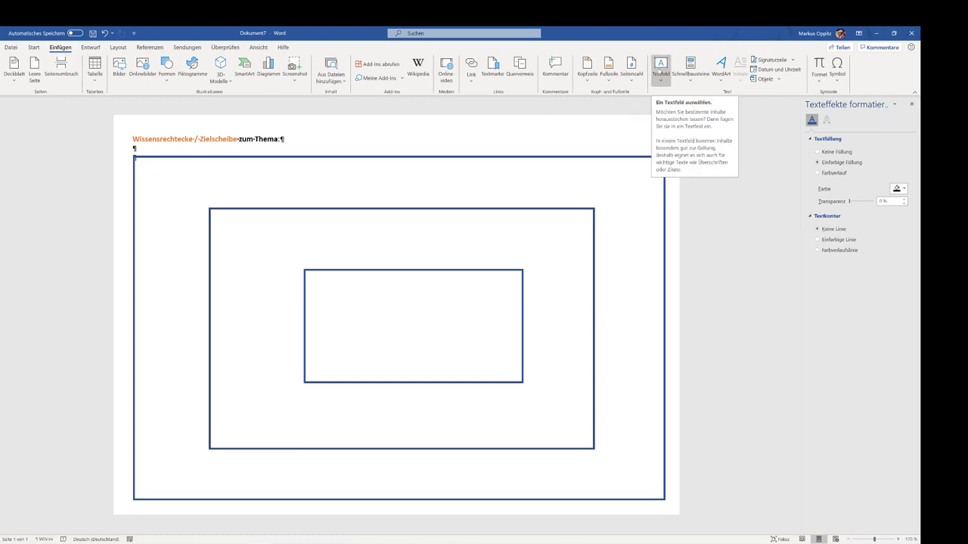
click(661, 68)
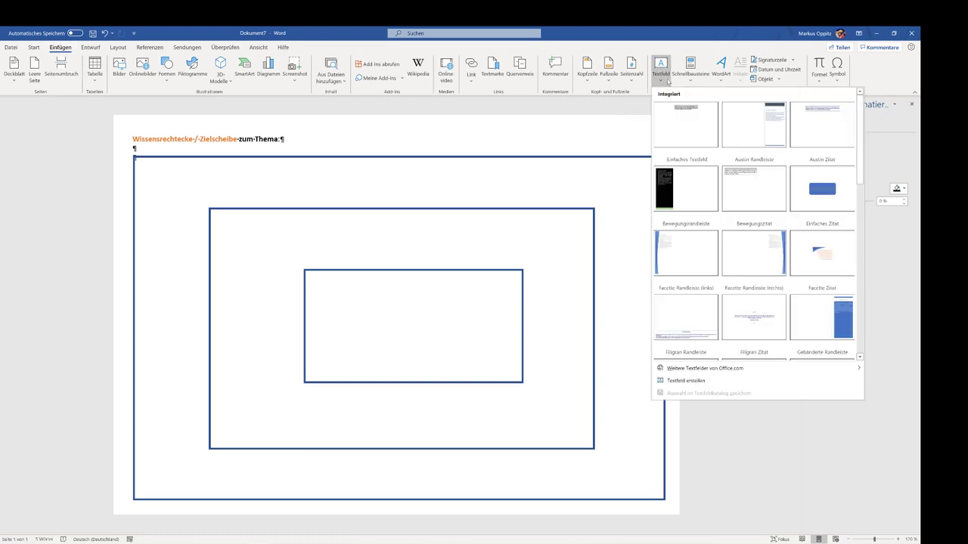
click(699, 118)
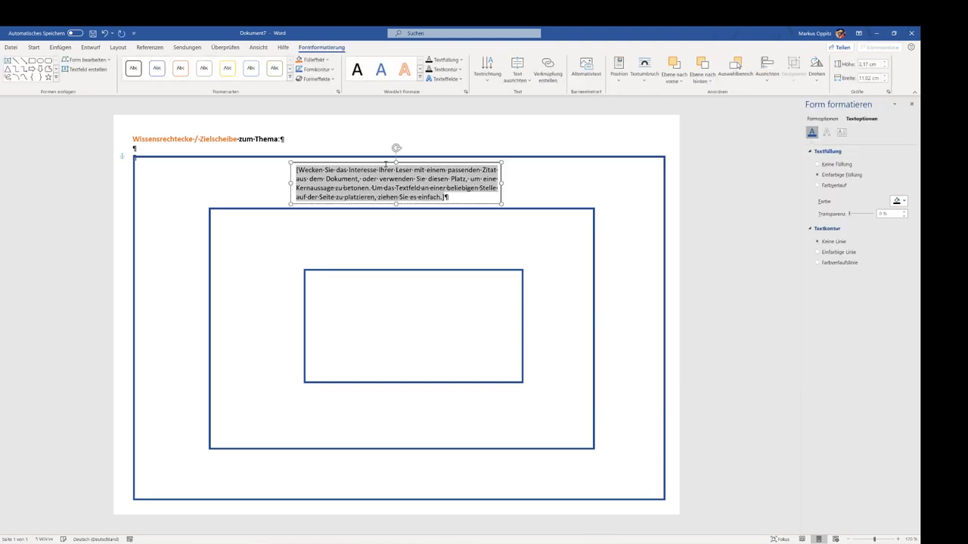
text(fsadfsdf)
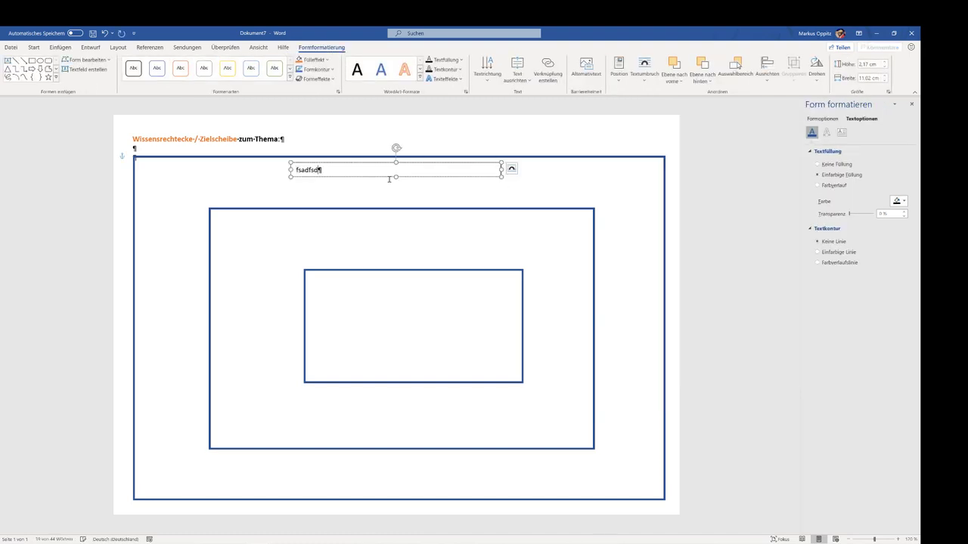
drag(380, 165, 415, 297)
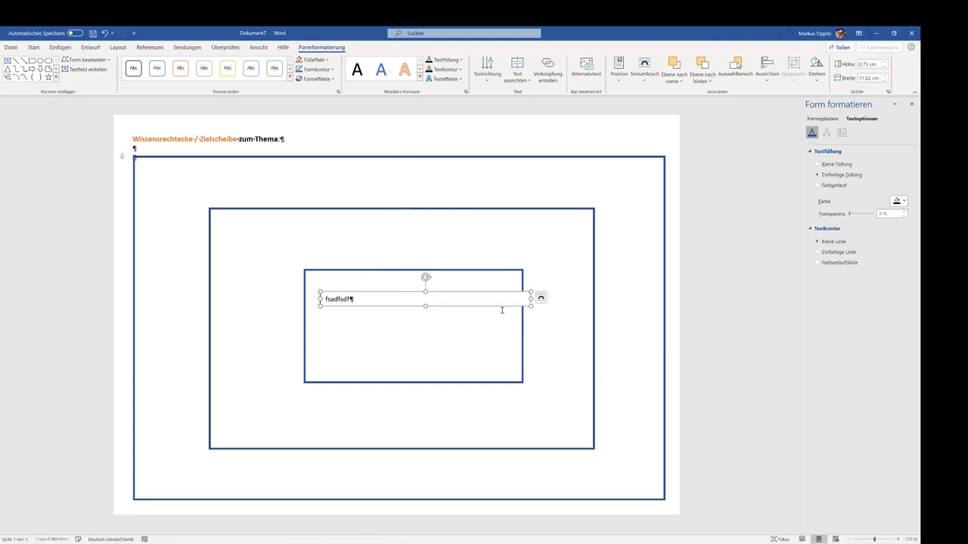
drag(530, 304, 354, 310)
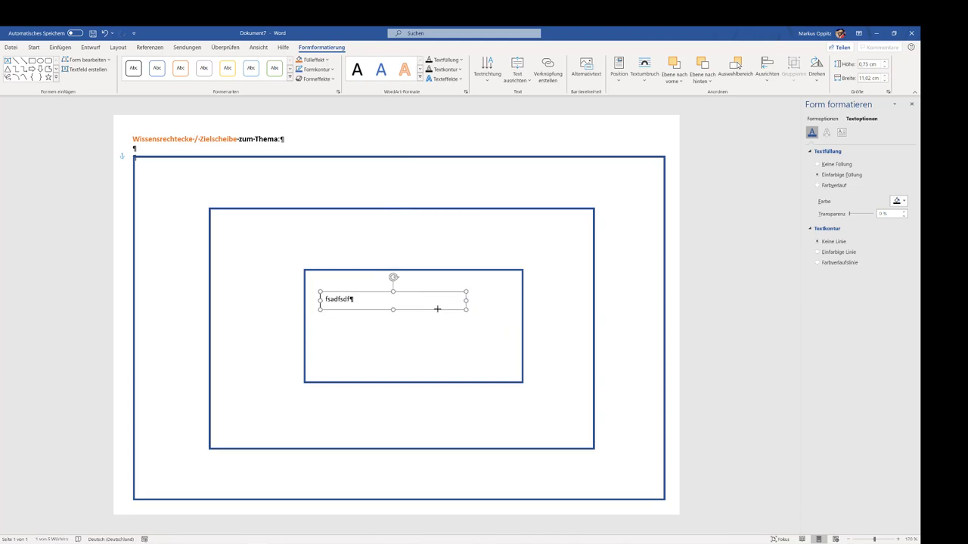
click(399, 311)
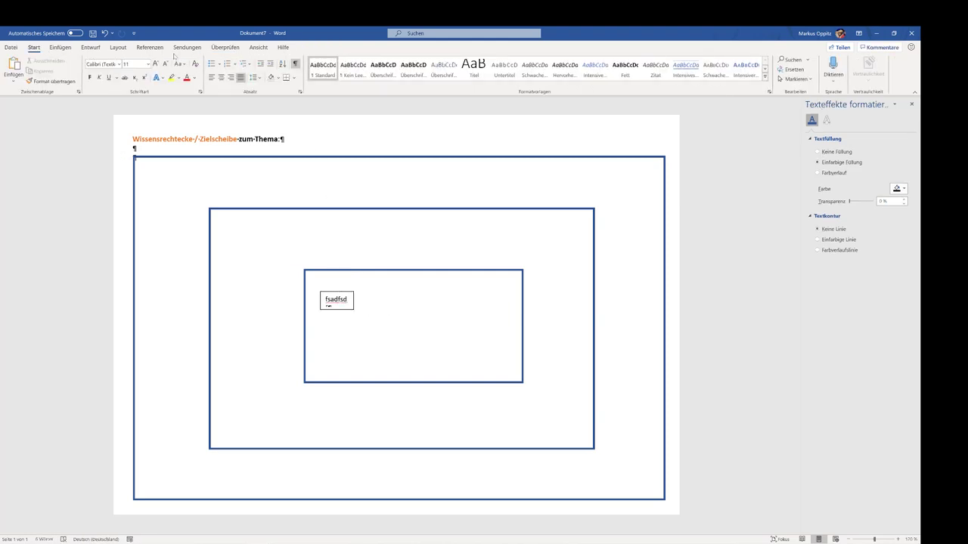
Add a second text box reading 'sadfsdfsdaf', about 2.6 cm wide, in the middle rectangle's upper left.
click(60, 47)
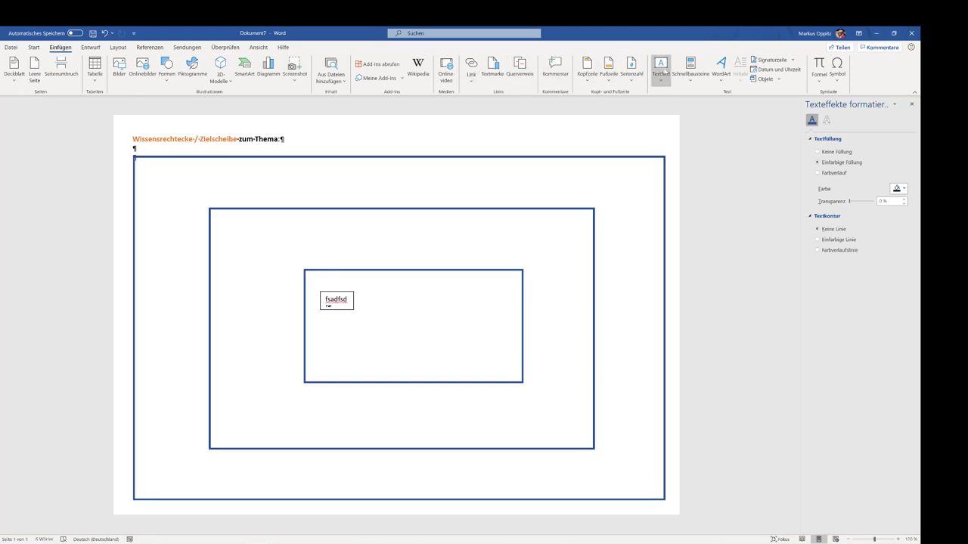
click(661, 68)
click(684, 129)
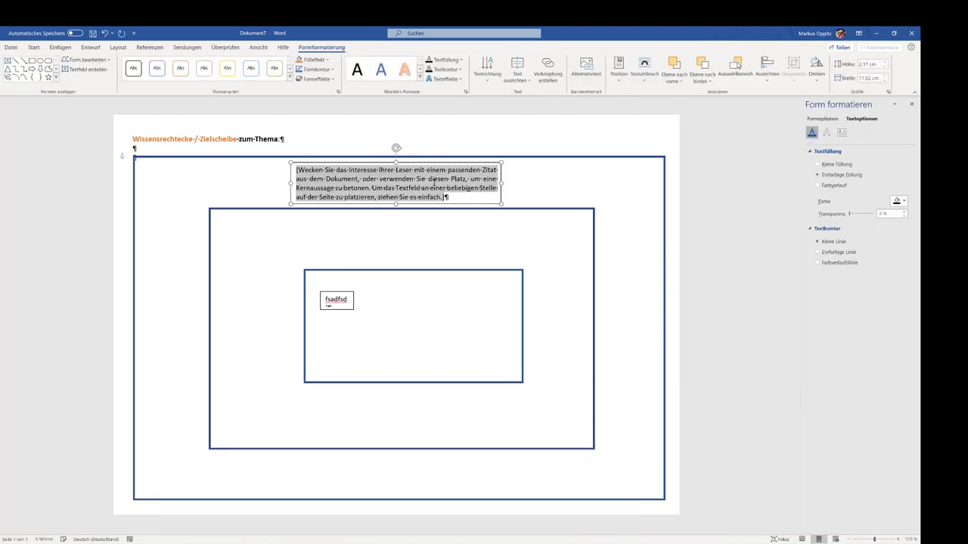
text(sadfsdfsdaf)
click(381, 184)
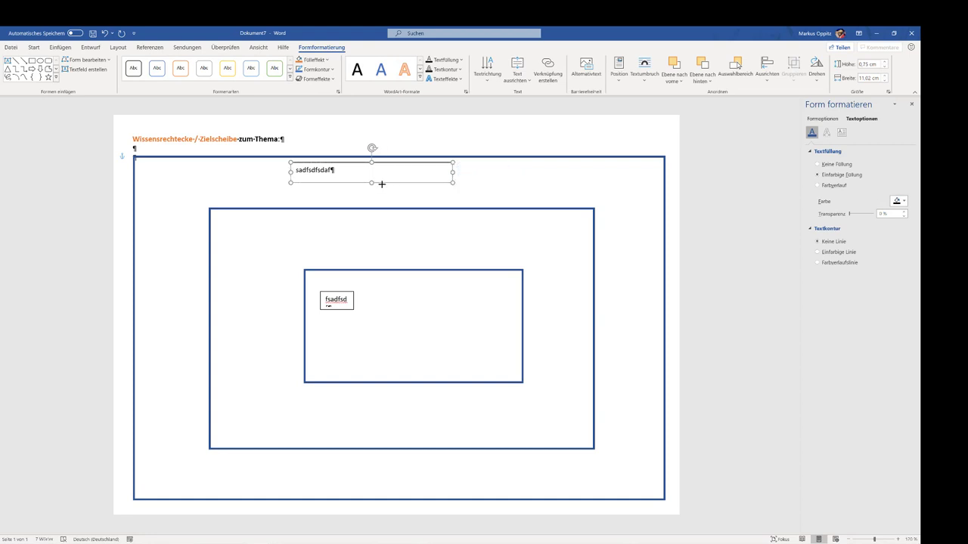
mouse_move(453, 162)
mouse_down()
mouse_move(340, 162)
mouse_move(270, 242)
mouse_up()
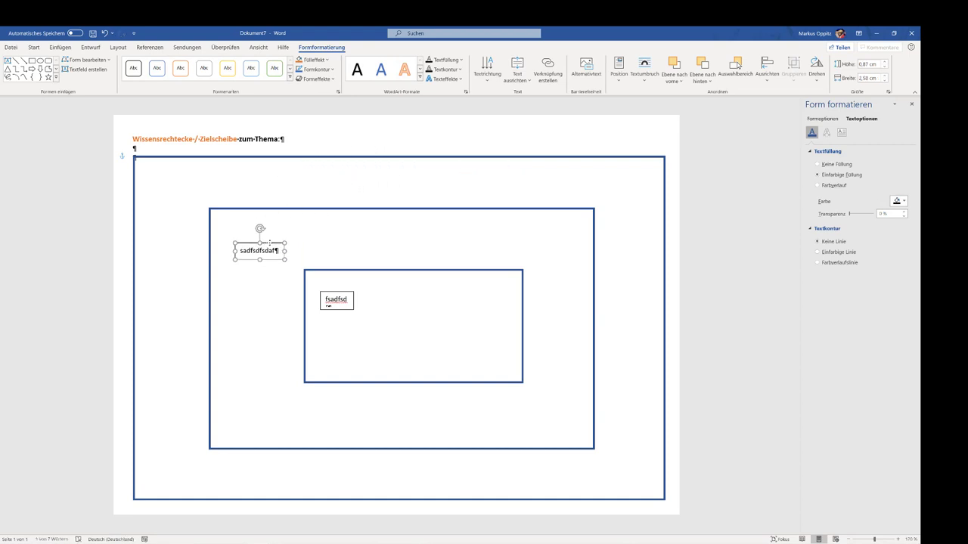
click(322, 240)
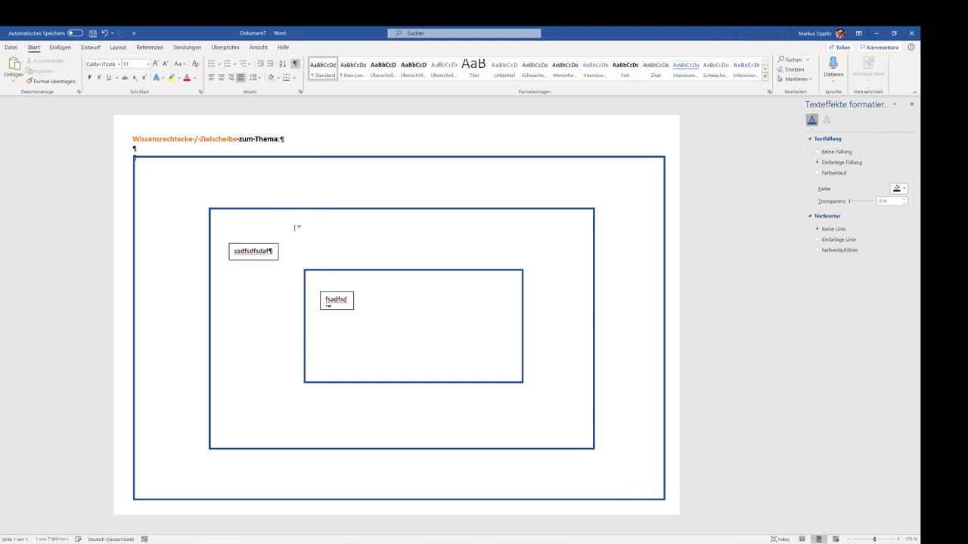
click(60, 47)
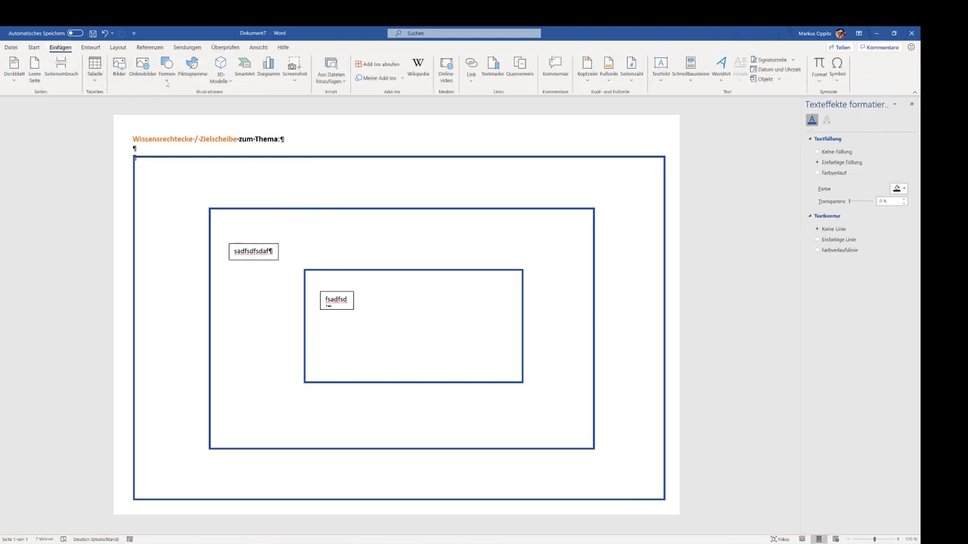
Draw an arrow line between the two text boxes.
click(167, 71)
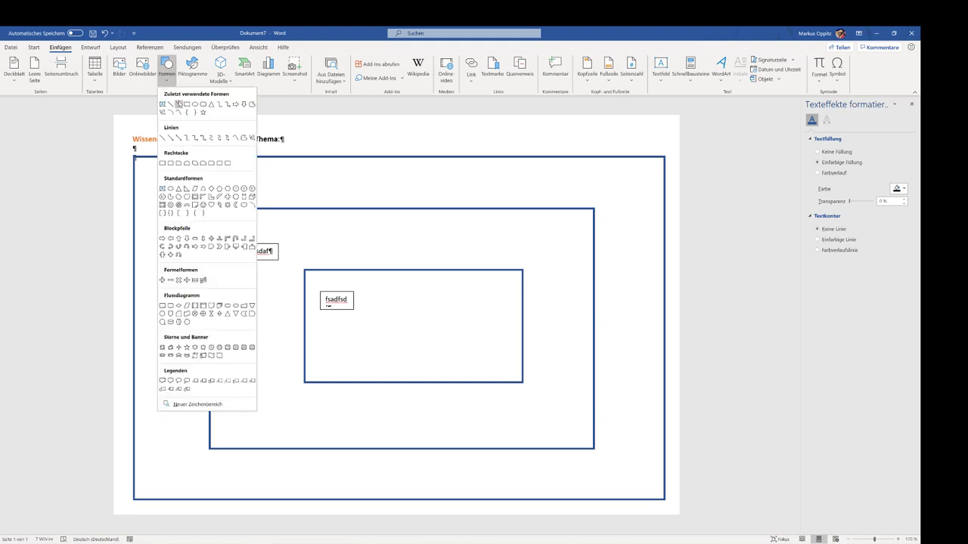
click(170, 137)
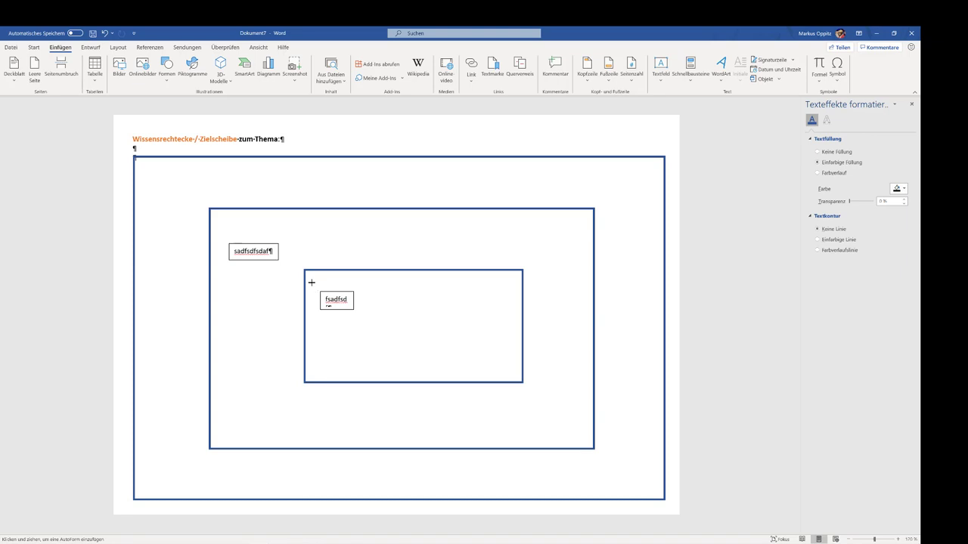
drag(303, 279, 282, 261)
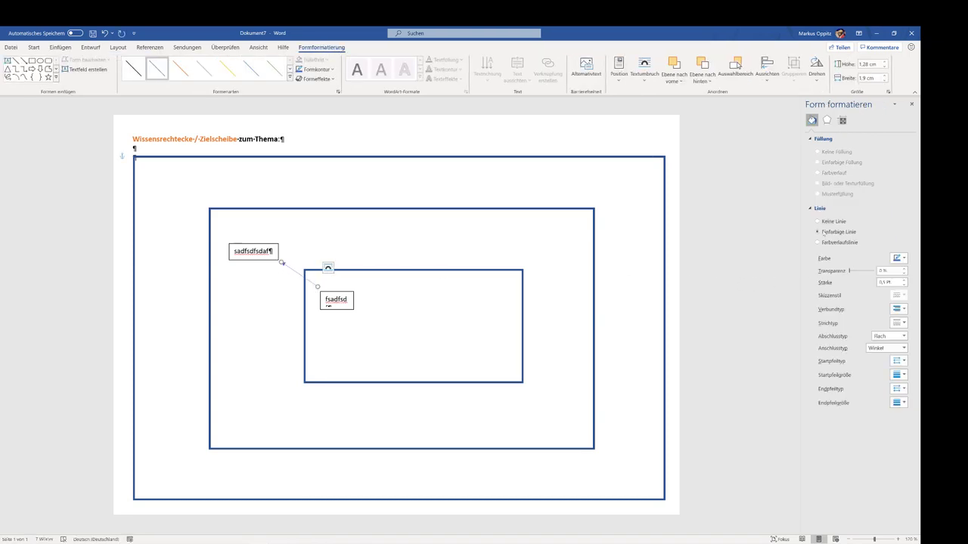
right_click(294, 270)
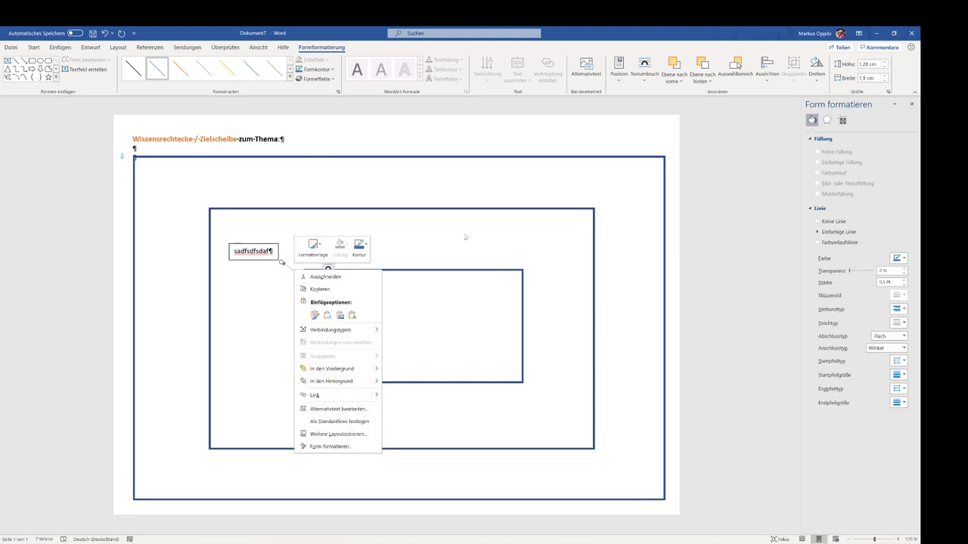
key(Escape)
click(277, 282)
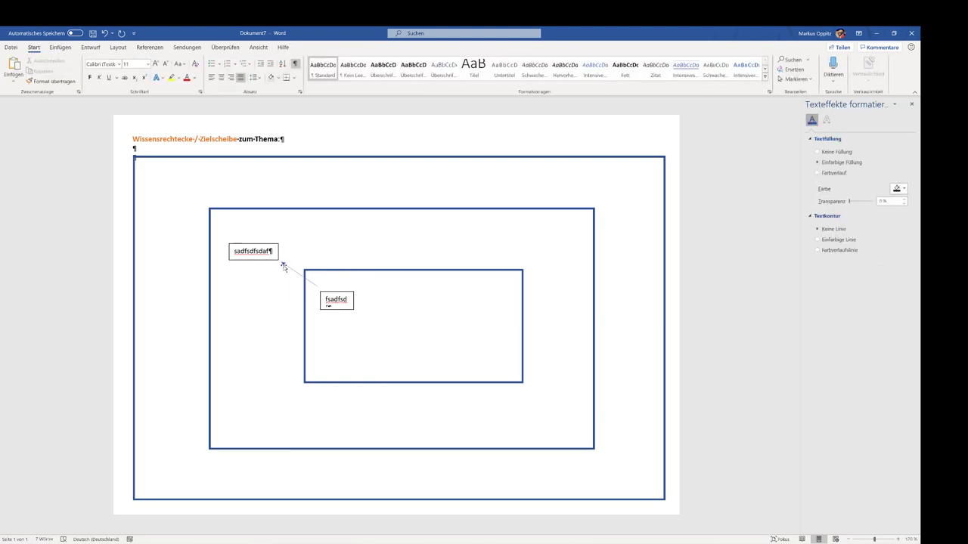
Drag the arrow's endpoints so it points up and right into the middle rectangle.
click(284, 265)
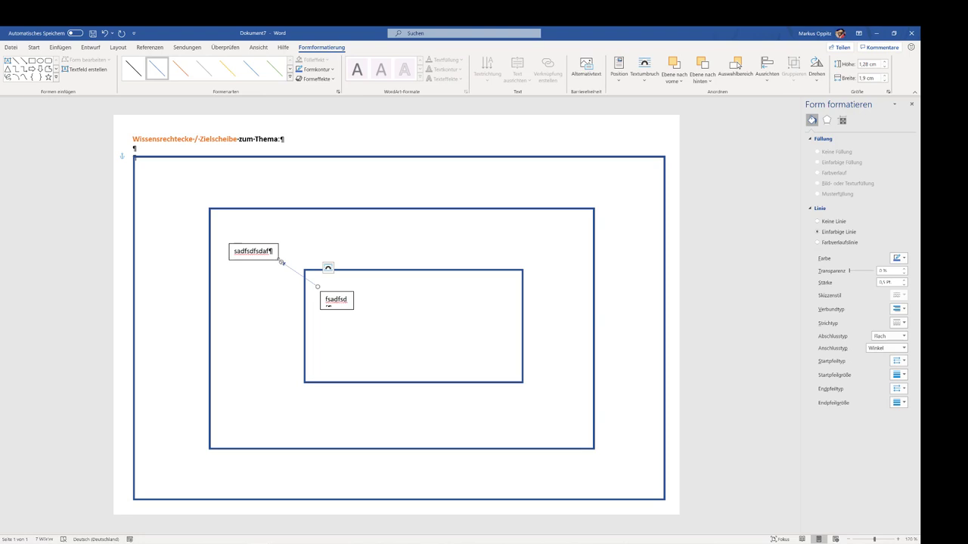
mouse_move(281, 261)
mouse_down()
mouse_move(237, 287)
mouse_move(385, 288)
mouse_up()
drag(425, 263, 423, 250)
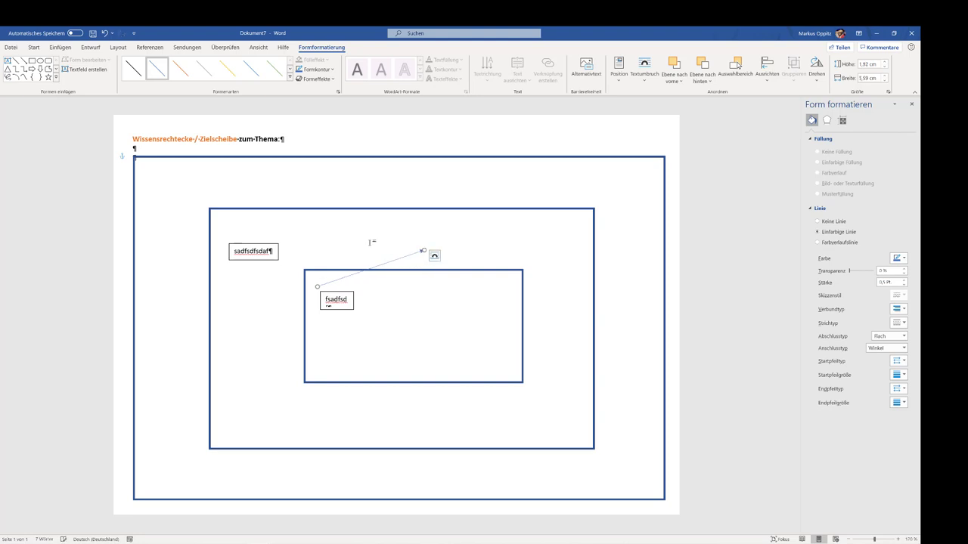
click(281, 274)
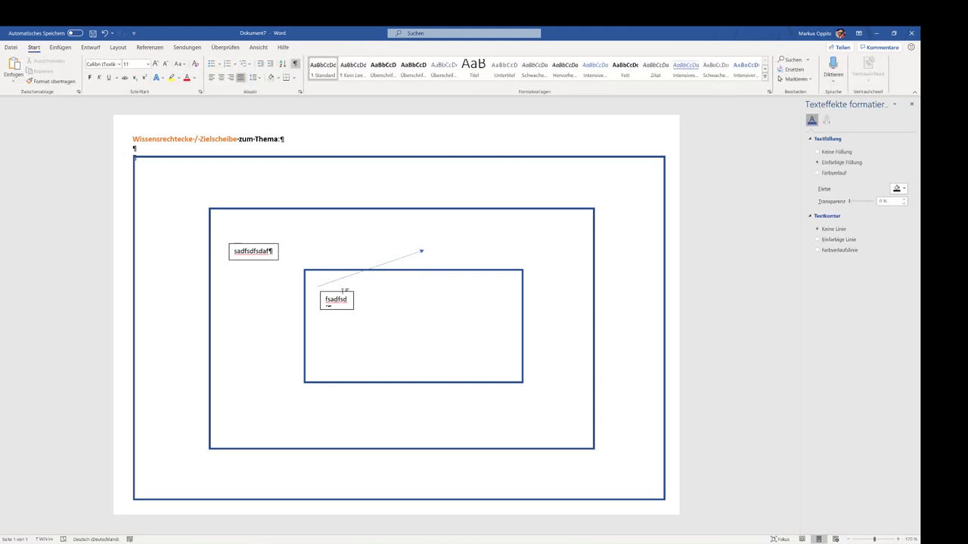
Move 'fsadfsd' beside the arrow's tip and 'sadfsdfsdaf' into the innermost rectangle.
click(330, 293)
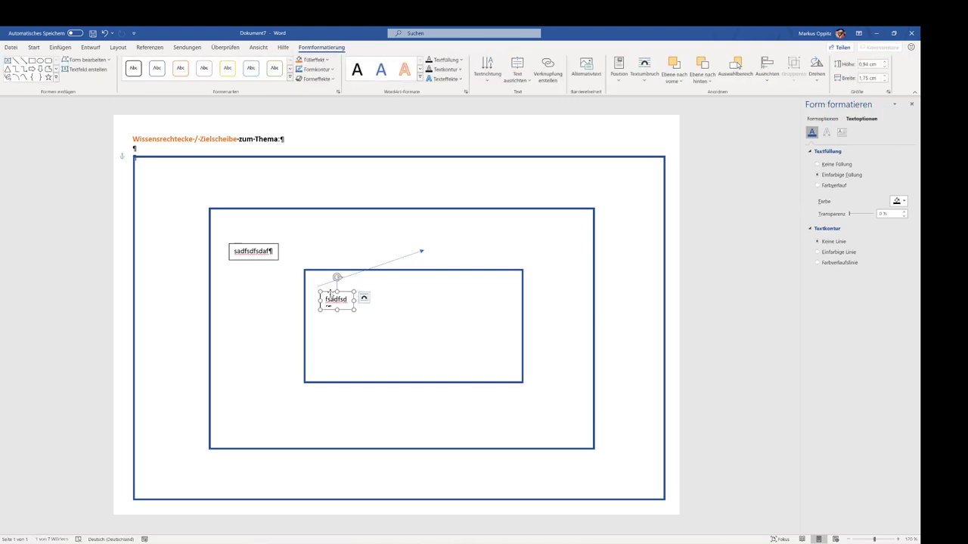
drag(331, 295, 402, 297)
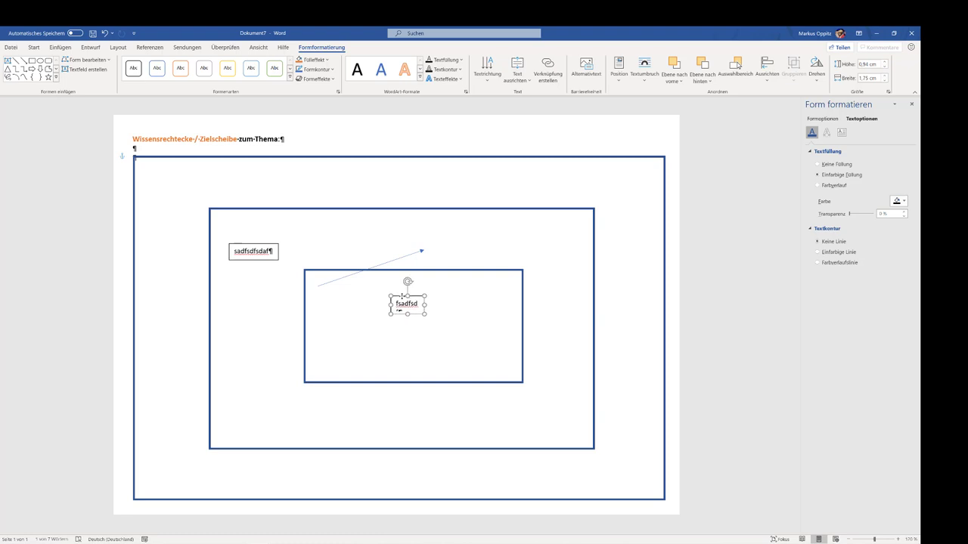
drag(402, 296, 444, 241)
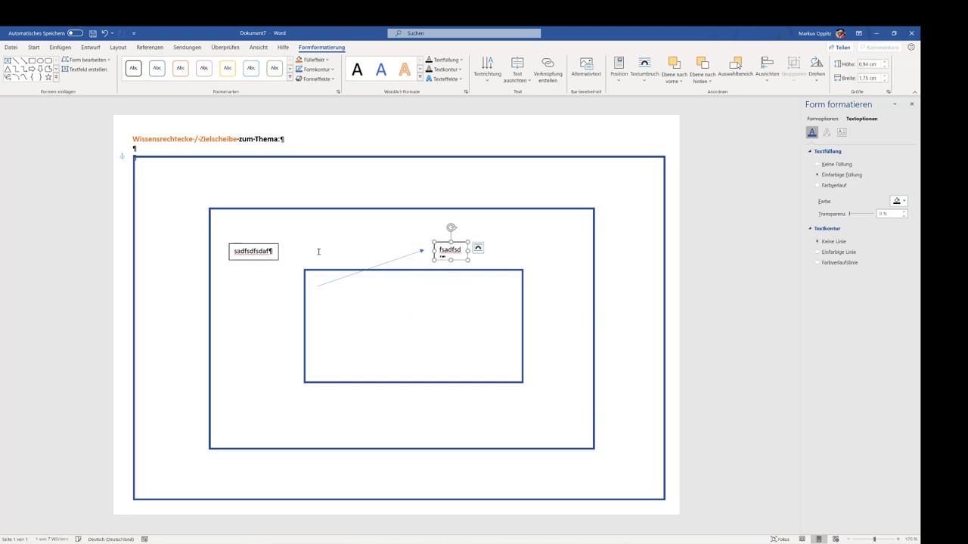
click(269, 245)
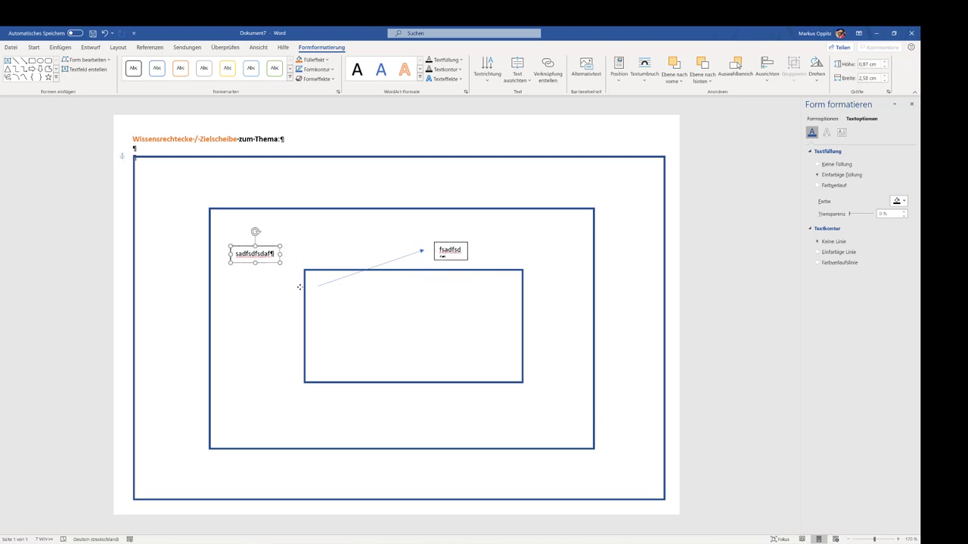
drag(270, 246, 355, 300)
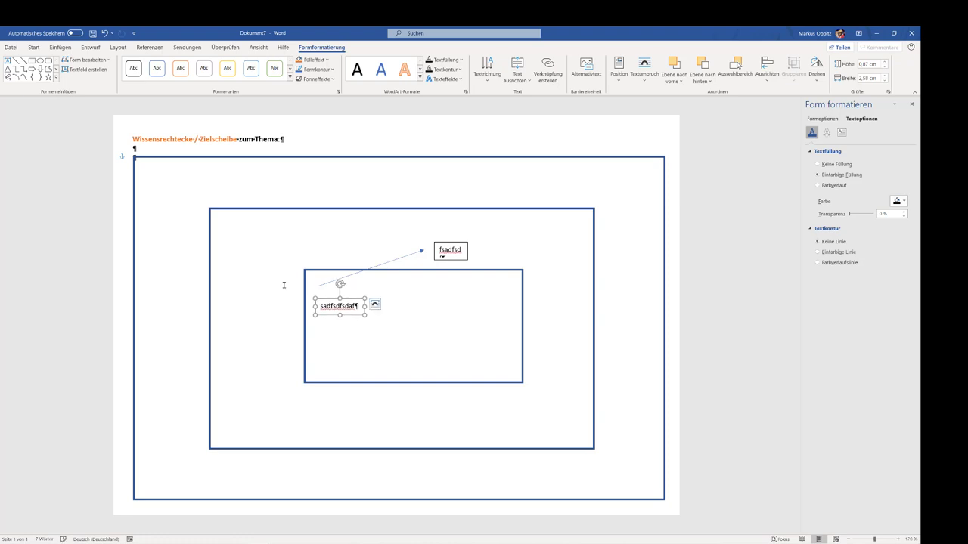
click(194, 240)
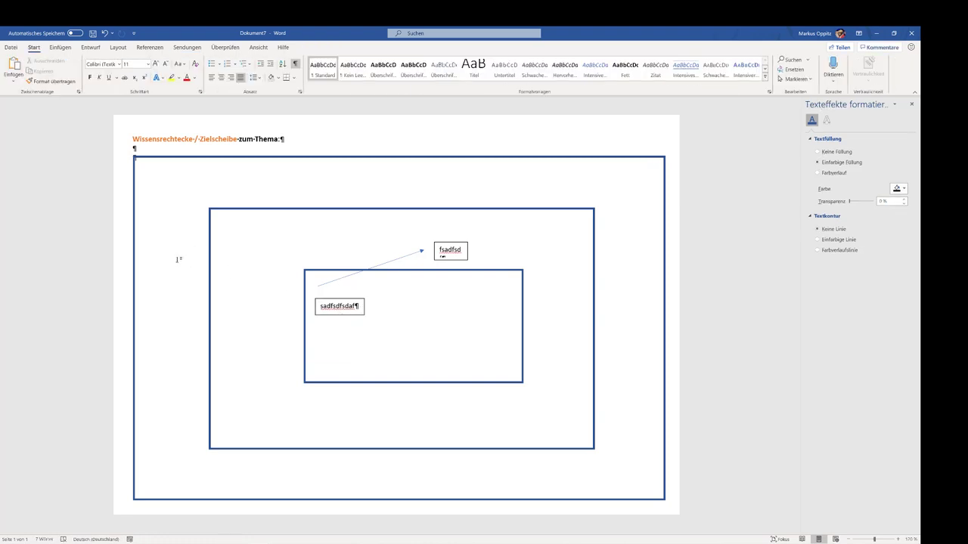